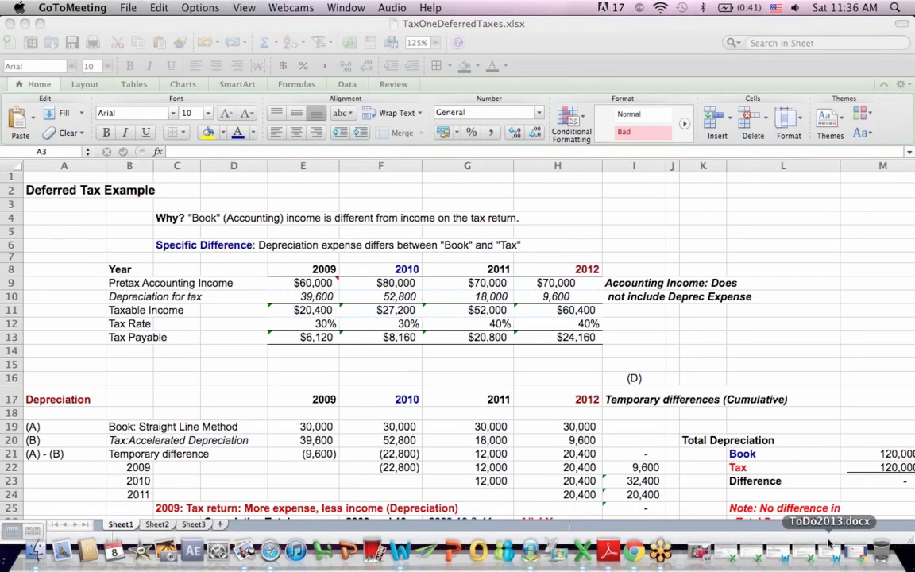
View the Toughest Accounting Topics web page in Chrome and return to the TaxOneDeferredTaxes.xlsx workbook in Excel
{"action": "left_click", "coordinate": [852, 556]}
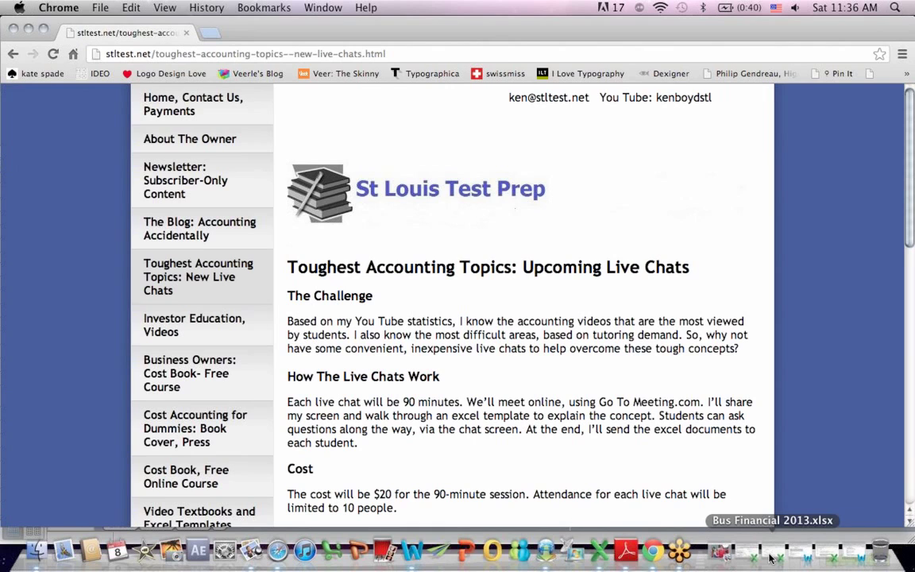
{"action": "left_click", "coordinate": [599, 550]}
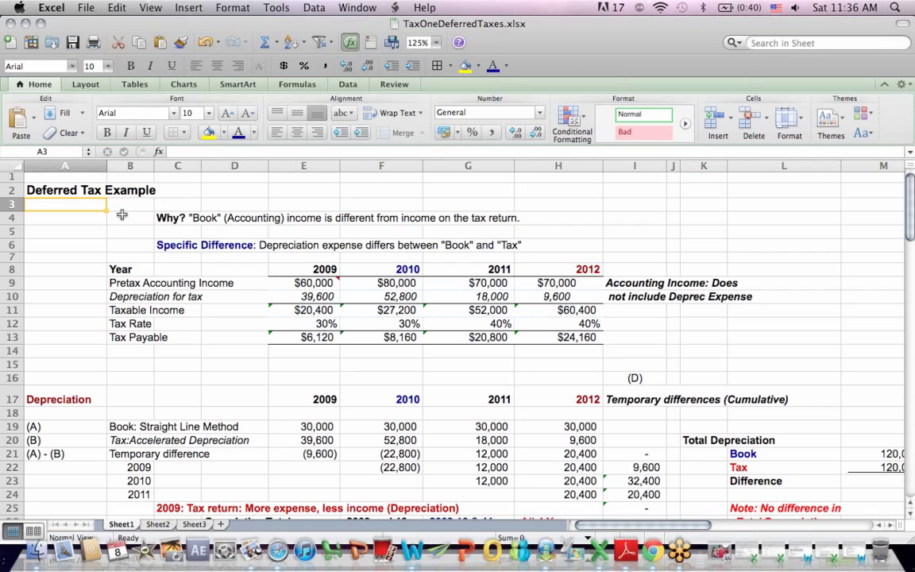
Review the Deferred Tax Example title, the "Why?" explanation and the "Specific Difference" line about depreciation expense
{"action": "left_click", "coordinate": [70, 190]}
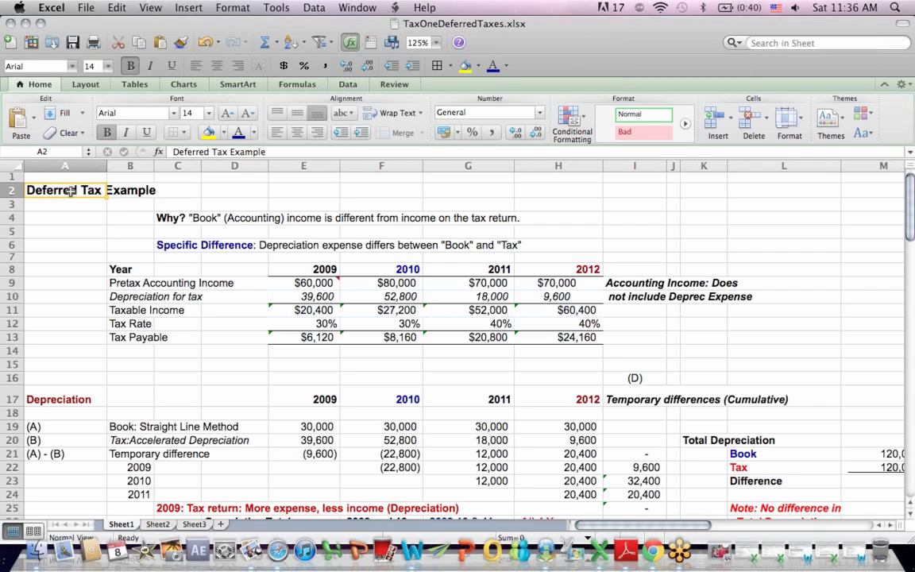
{"action": "left_click", "coordinate": [217, 222]}
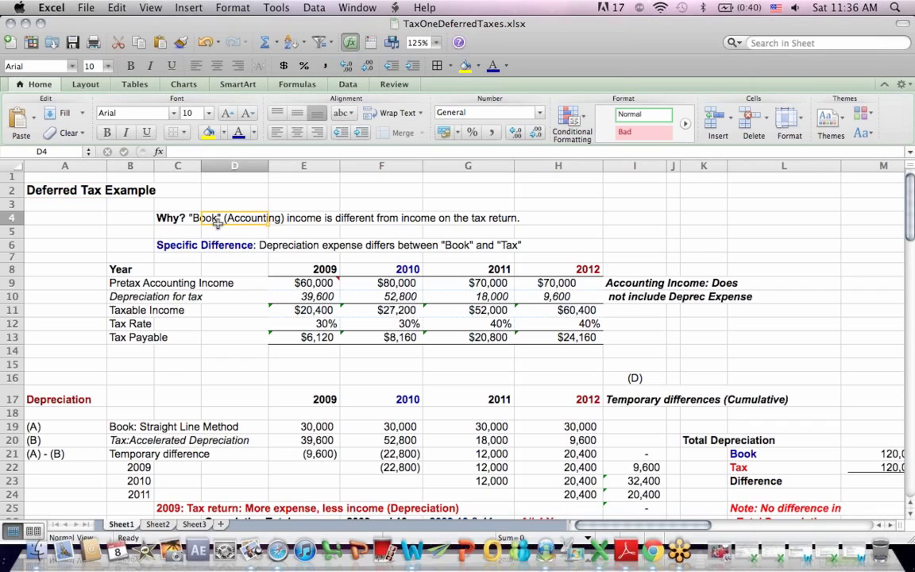
{"action": "left_click", "coordinate": [470, 219]}
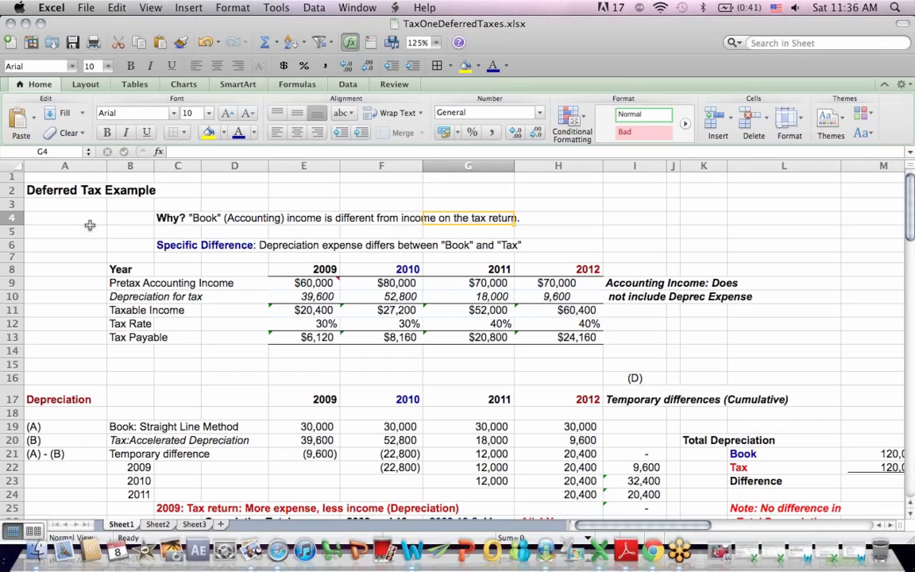
{"action": "left_click", "coordinate": [192, 247]}
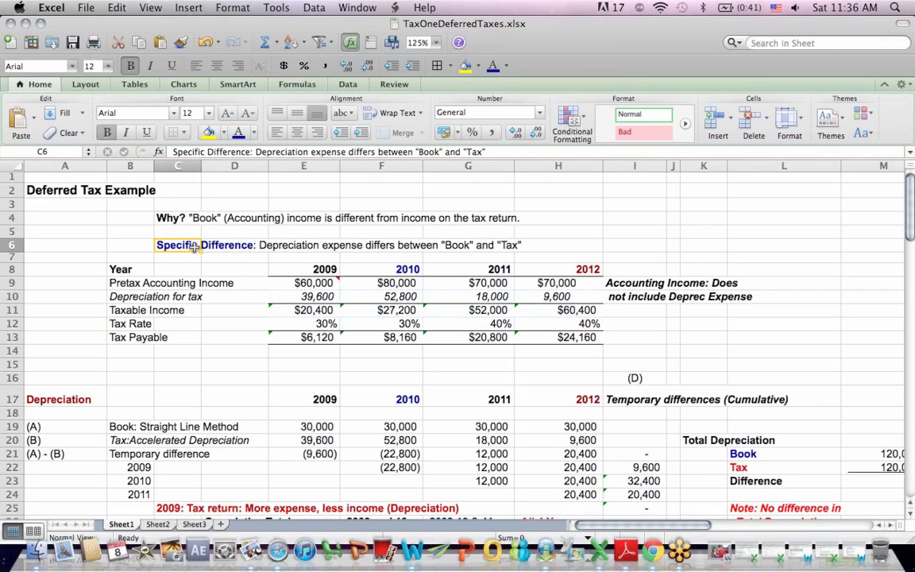
{"action": "left_click_drag", "start_coordinate": [285, 247], "coordinate": [626, 245]}
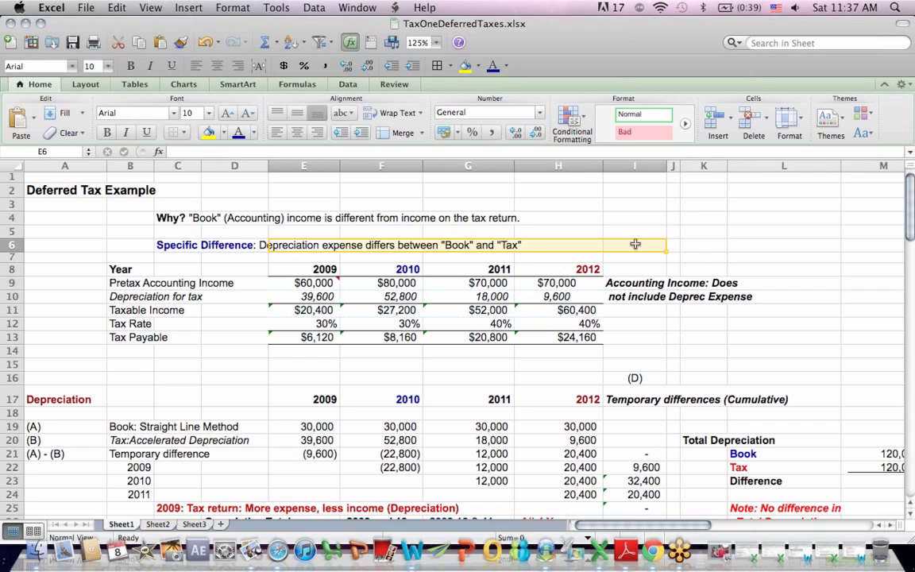
{"action": "left_click", "coordinate": [698, 256]}
Examine the Pretax Accounting Income and Depreciation for tax rows and the formula behind 2009 Taxable Income in E11
{"action": "left_click_drag", "start_coordinate": [108, 282], "coordinate": [561, 284]}
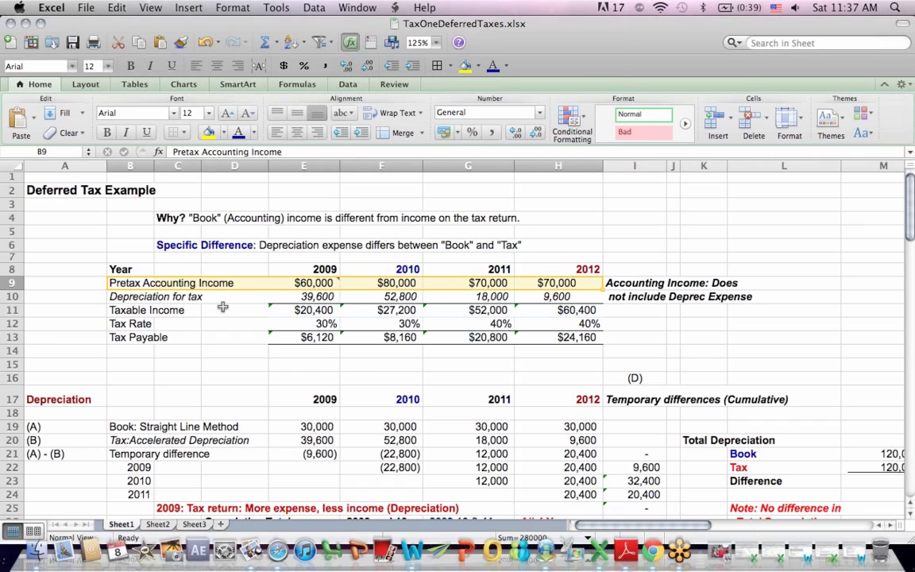
{"action": "left_click_drag", "start_coordinate": [131, 296], "coordinate": [552, 296]}
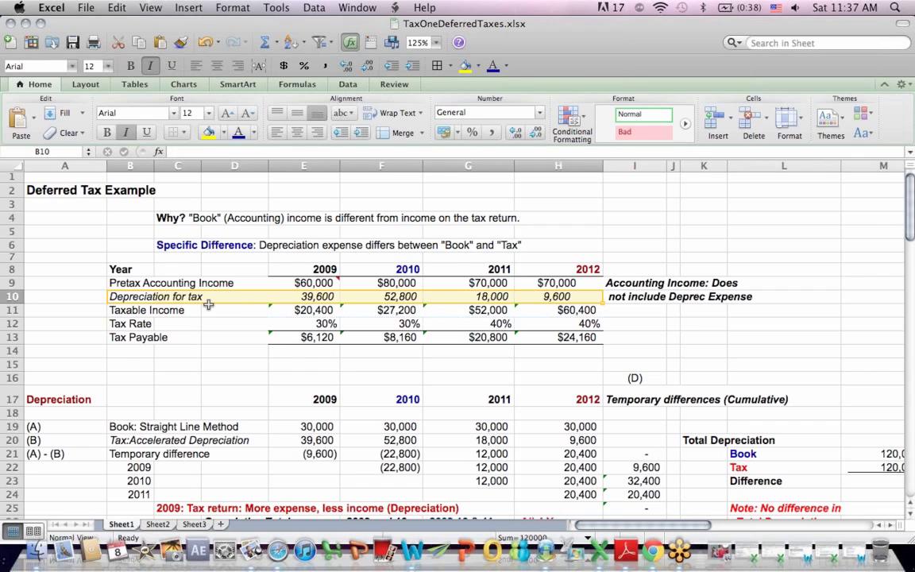
{"action": "left_click", "coordinate": [230, 310]}
{"action": "left_click", "coordinate": [318, 309]}
{"action": "left_click", "coordinate": [189, 152]}
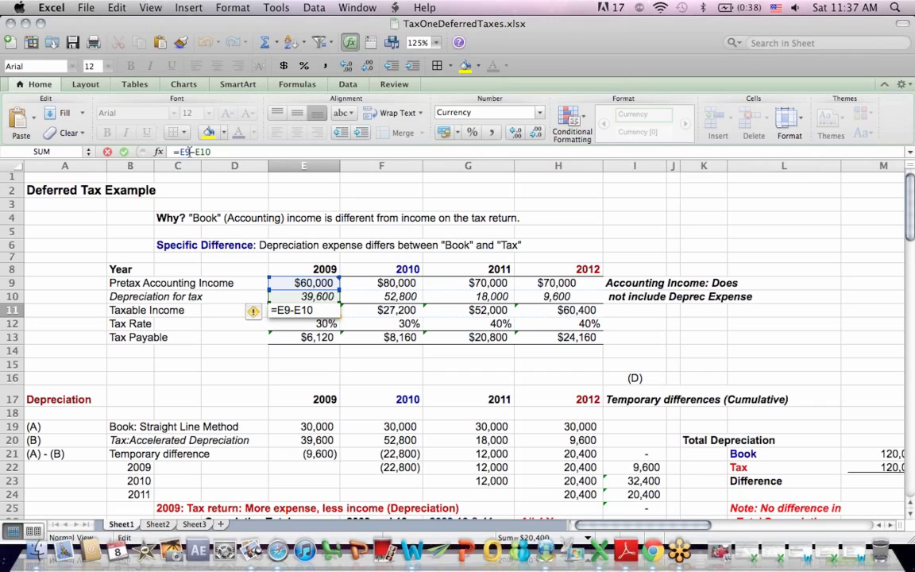
{"action": "key", "text": "Return"}
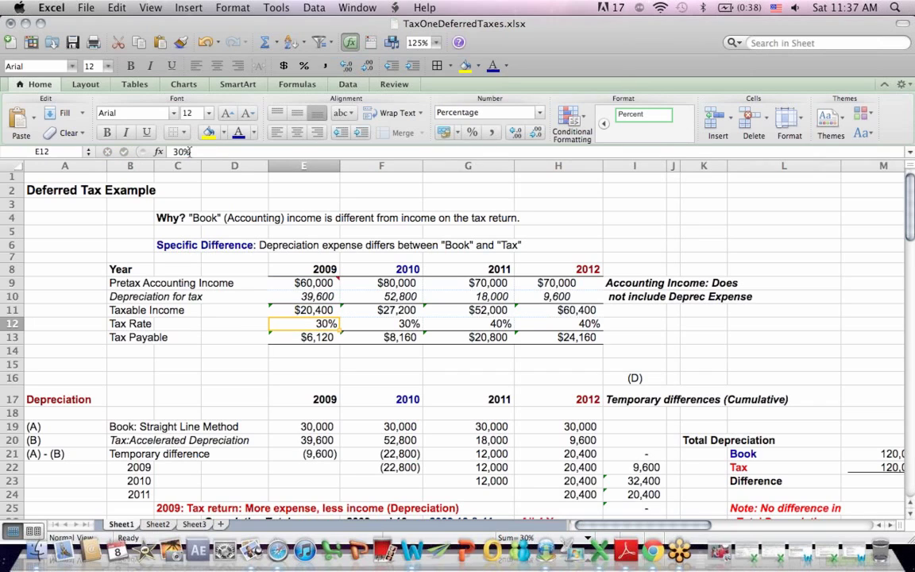
Inspect the formula behind 2009 Tax Payable in E13 and highlight that row's label and 2009 amount
{"action": "key", "text": "Return"}
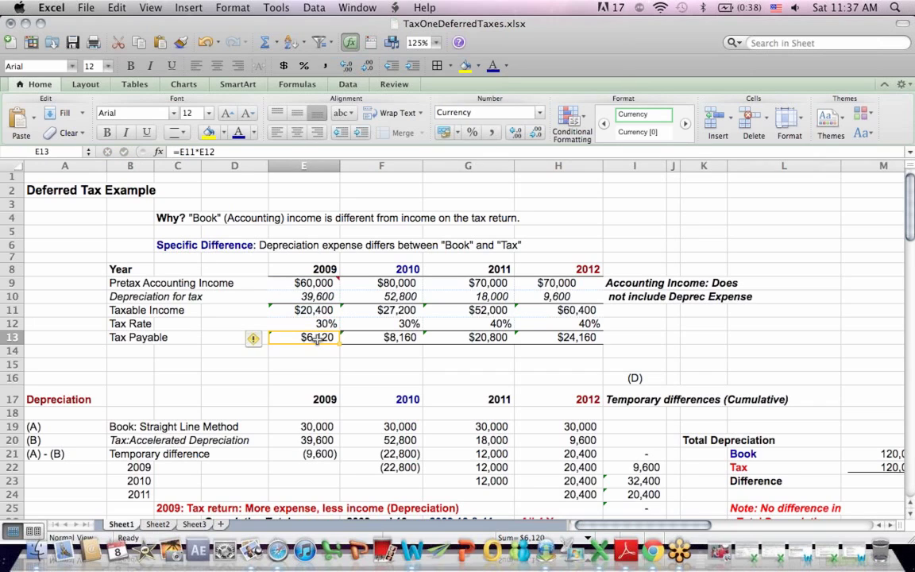
{"action": "left_click", "coordinate": [198, 151]}
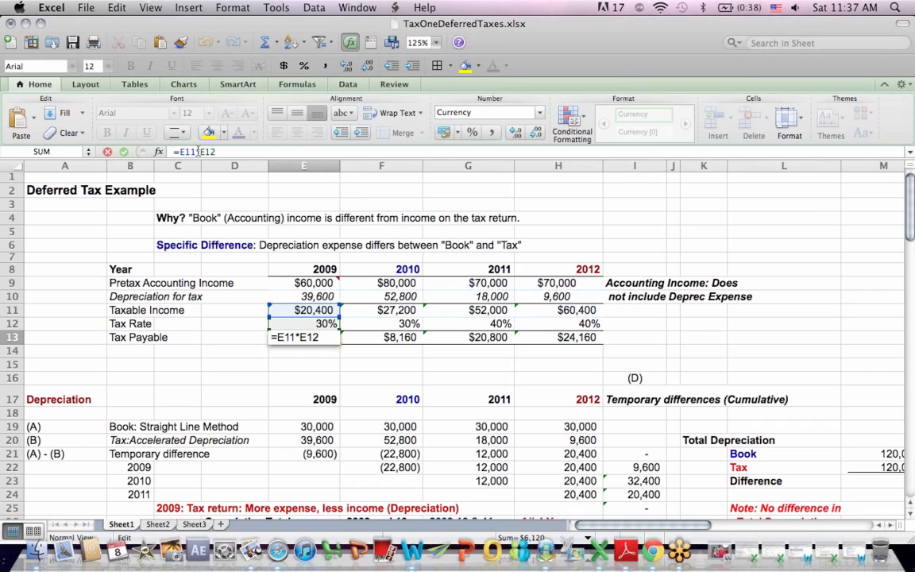
{"action": "key", "text": "Return"}
{"action": "left_click_drag", "start_coordinate": [139, 337], "coordinate": [332, 339]}
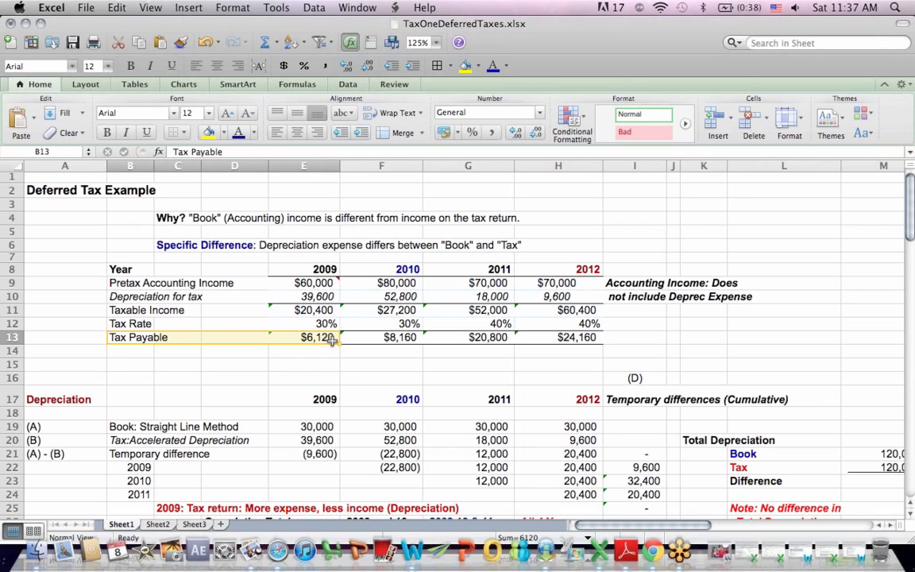
{"action": "left_click", "coordinate": [549, 231]}
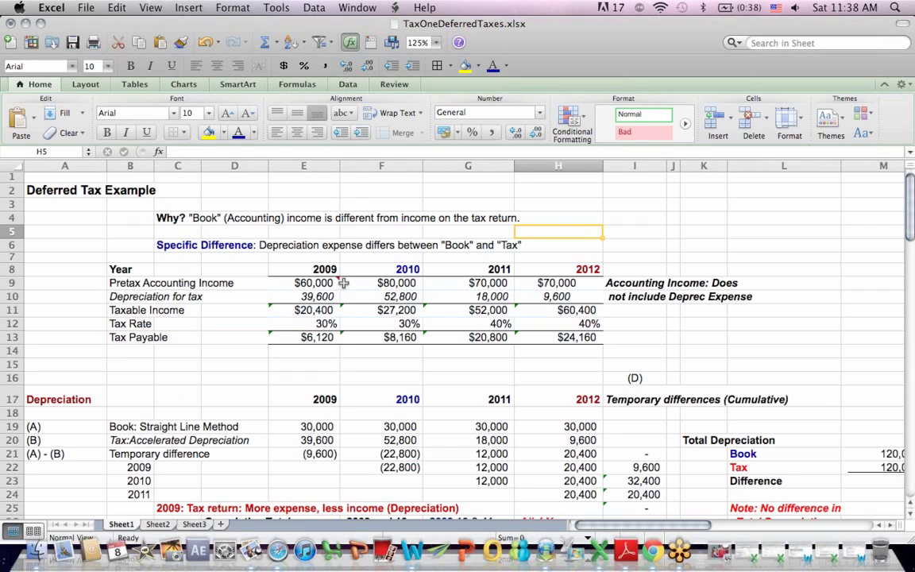
Go through the Depreciation for tax amounts year by year from 2009 to 2012
{"action": "left_click", "coordinate": [316, 297]}
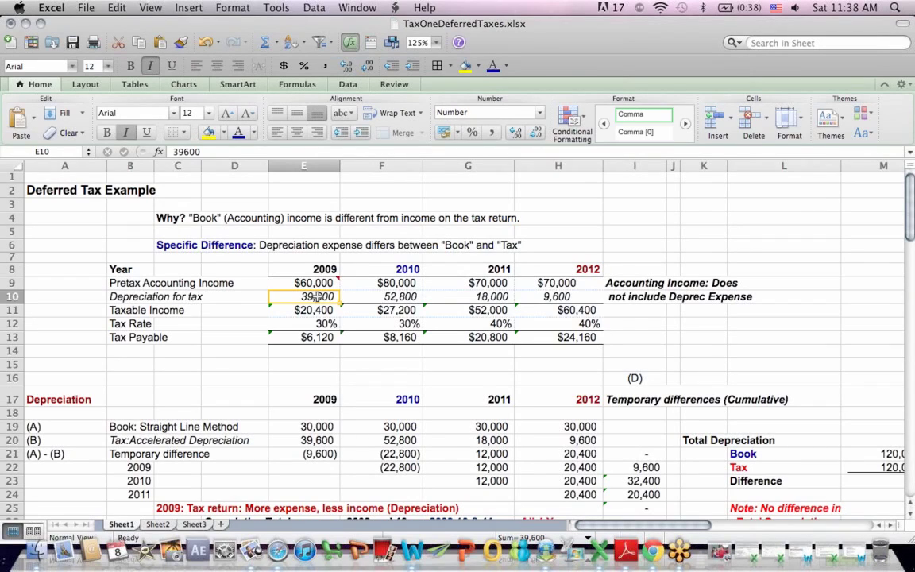
{"action": "left_click", "coordinate": [369, 296]}
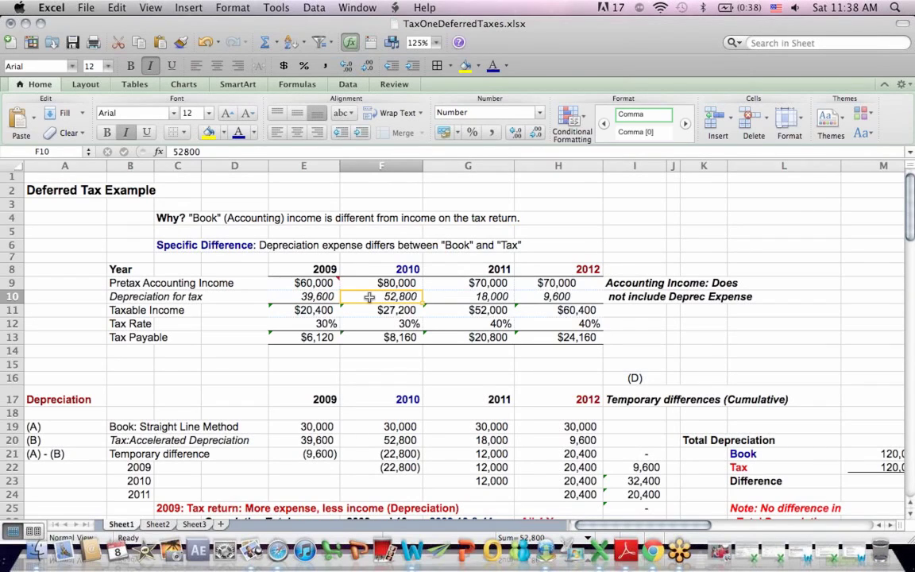
{"action": "left_click", "coordinate": [483, 297]}
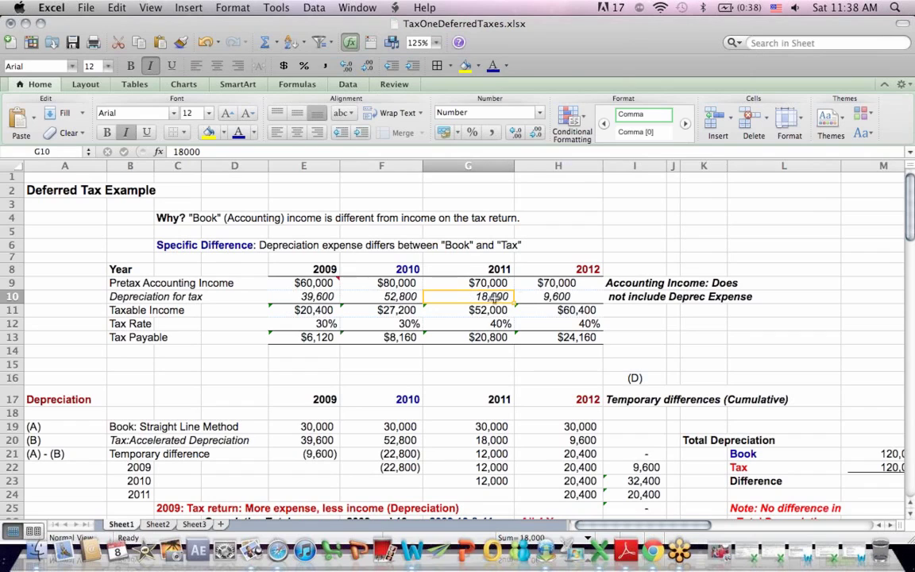
{"action": "left_click", "coordinate": [565, 296]}
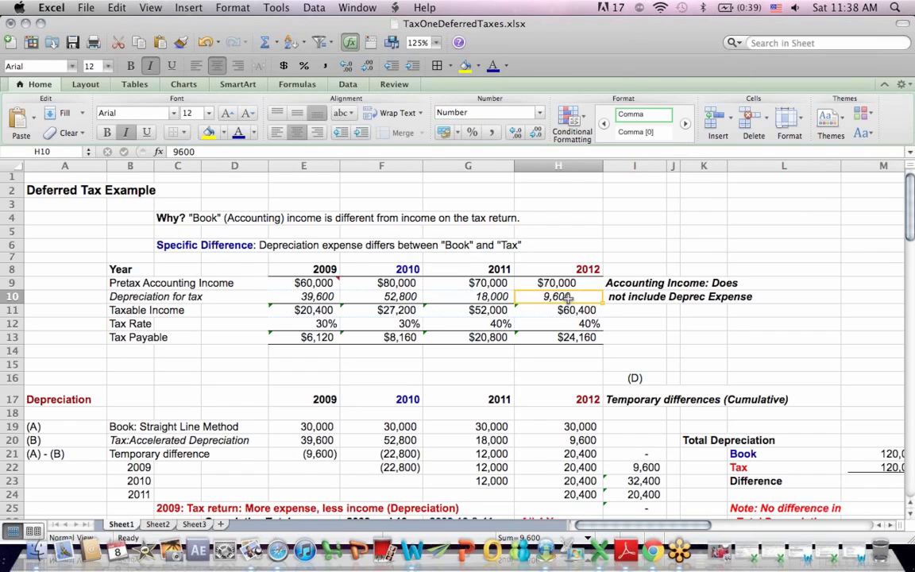
Compare the book straight-line and tax accelerated depreciation rows for 2009 to 2012 in the Depreciation section
{"action": "left_click_drag", "start_coordinate": [912, 186], "coordinate": [912, 226]}
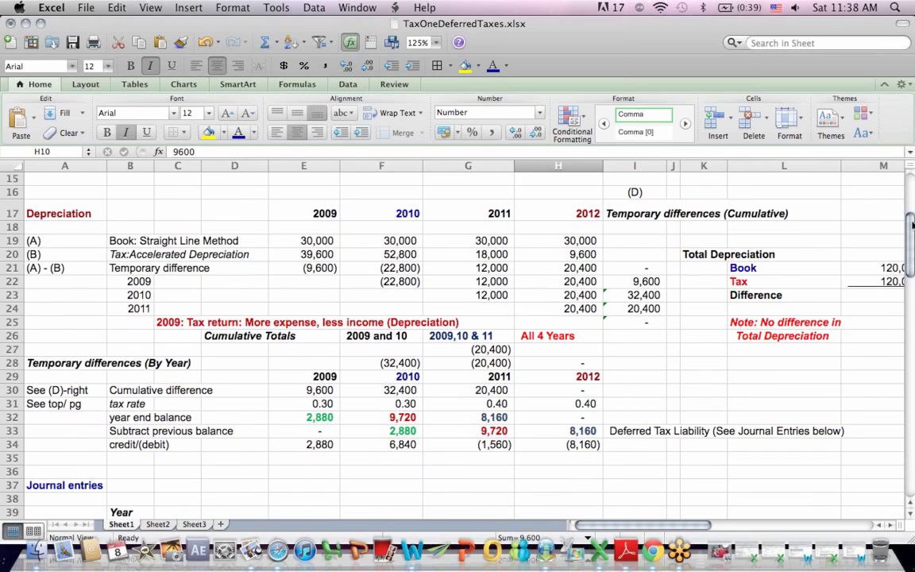
{"action": "left_click", "coordinate": [49, 214]}
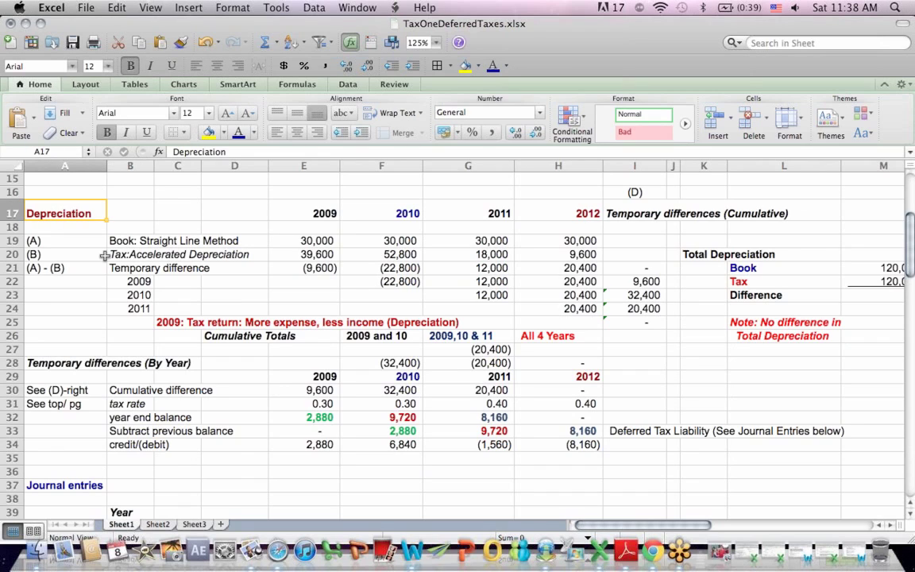
{"action": "left_click", "coordinate": [127, 240]}
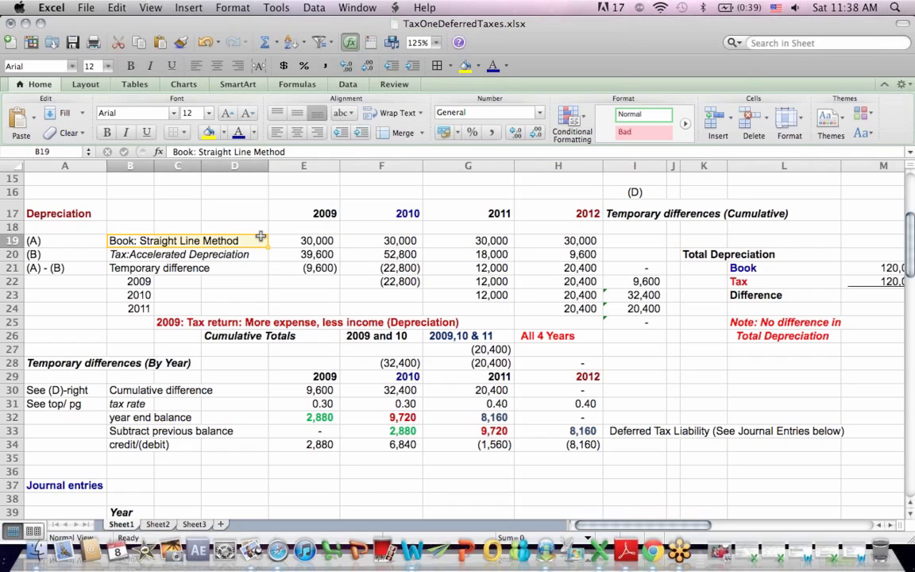
{"action": "left_click_drag", "start_coordinate": [326, 240], "coordinate": [537, 244]}
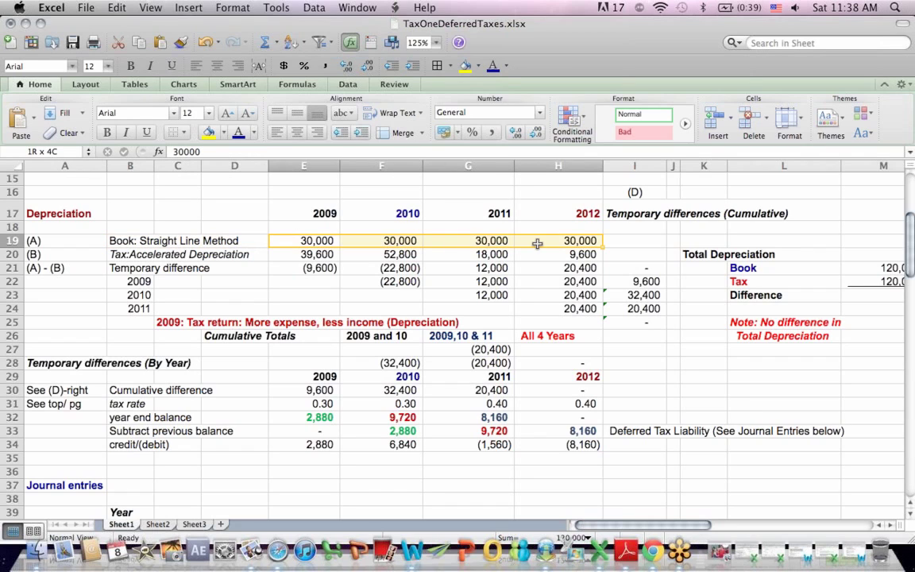
{"action": "left_click", "coordinate": [124, 254]}
{"action": "left_click_drag", "start_coordinate": [311, 255], "coordinate": [572, 254]}
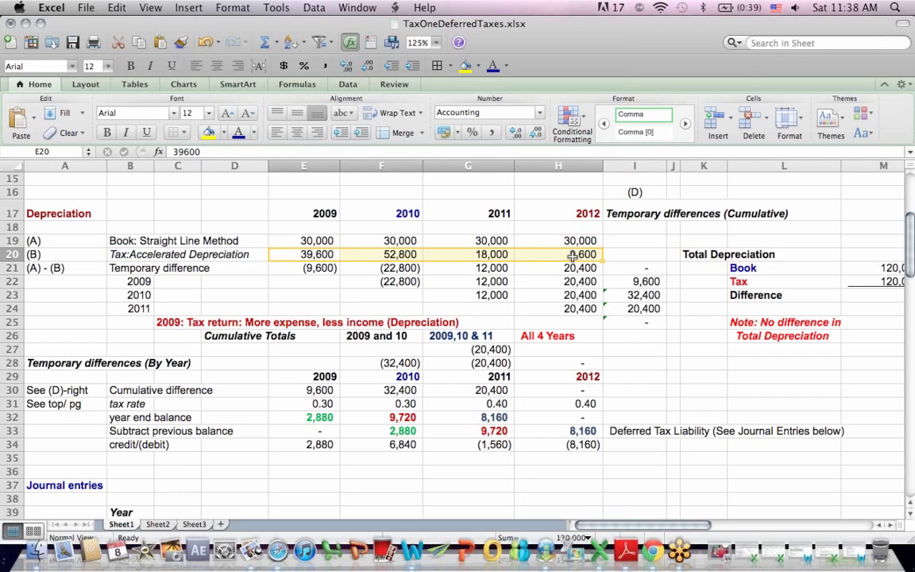
Review the cumulative temporary differences heading and the Total Depreciation block with its Book, Tax and note entries
{"action": "left_click", "coordinate": [615, 213]}
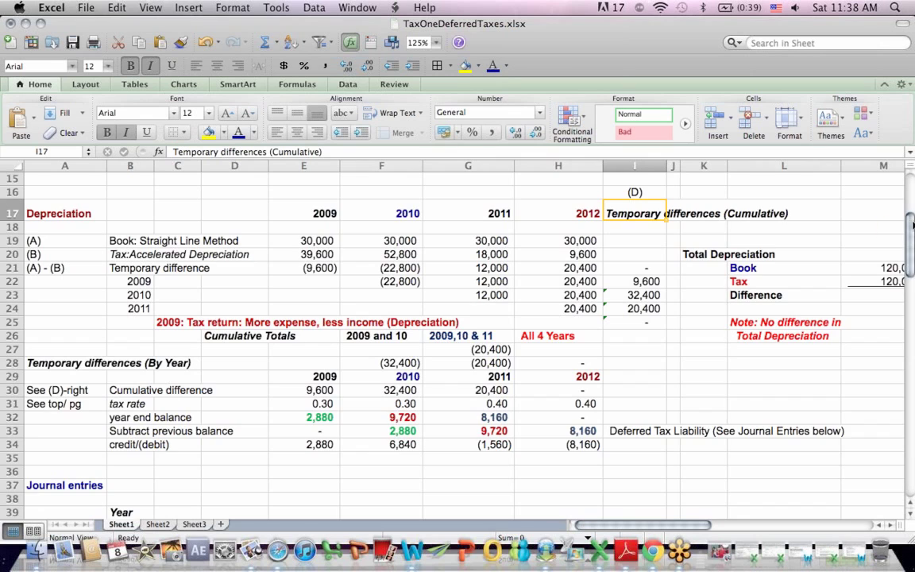
{"action": "left_click_drag", "start_coordinate": [912, 223], "coordinate": [912, 232]}
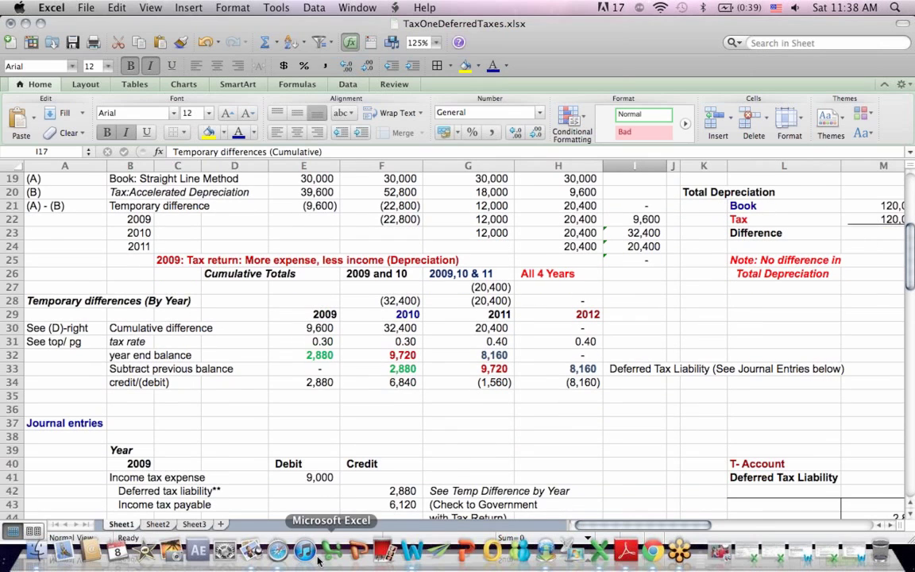
{"action": "left_click_drag", "start_coordinate": [622, 526], "coordinate": [647, 530]}
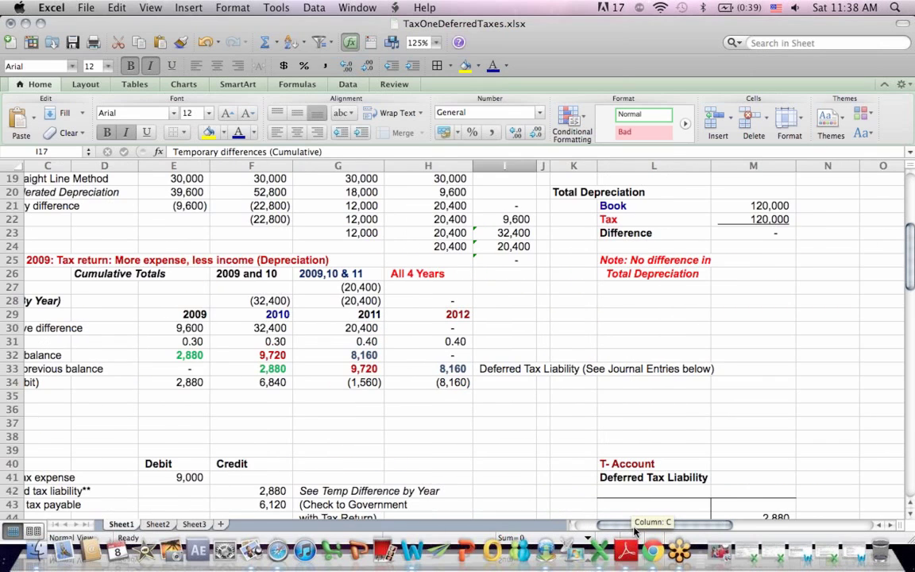
{"action": "left_click", "coordinate": [634, 205]}
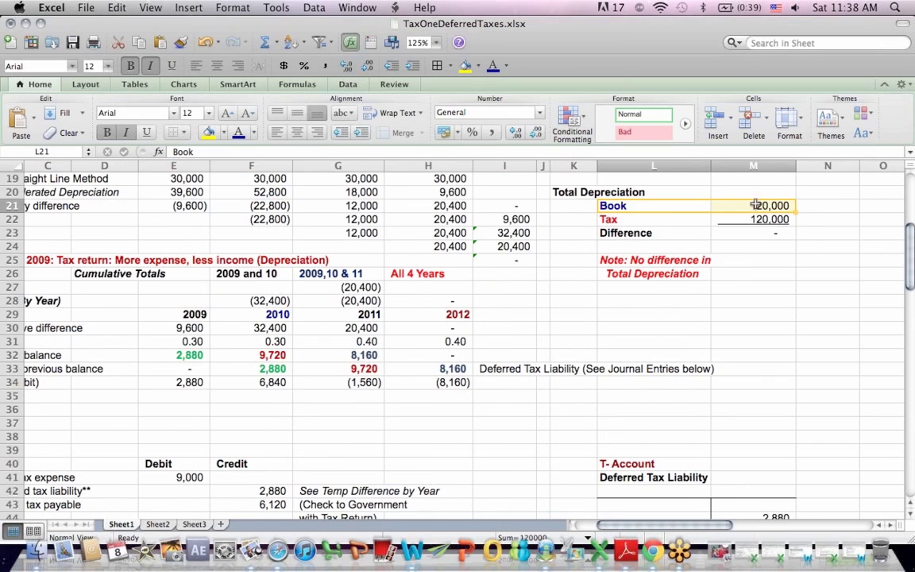
{"action": "left_click_drag", "start_coordinate": [612, 219], "coordinate": [760, 219]}
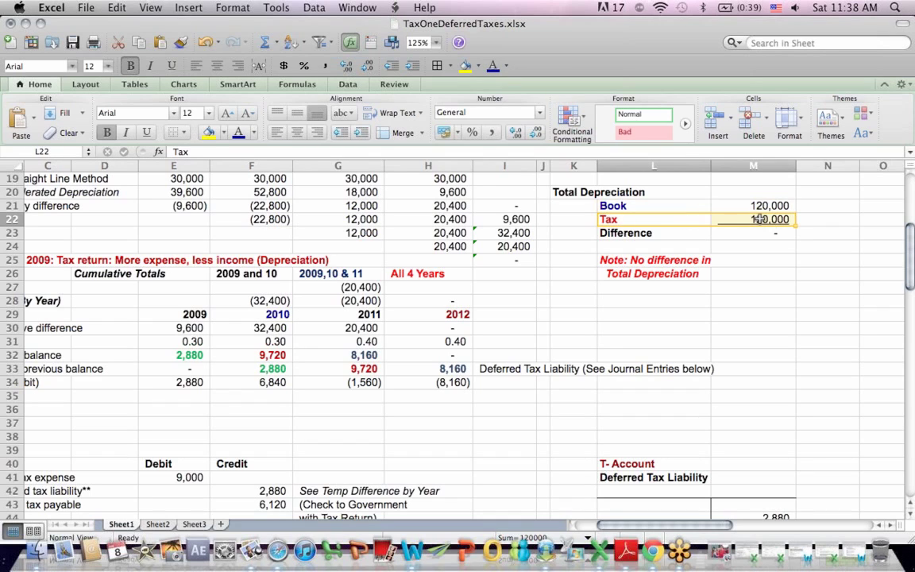
{"action": "left_click_drag", "start_coordinate": [608, 261], "coordinate": [718, 272]}
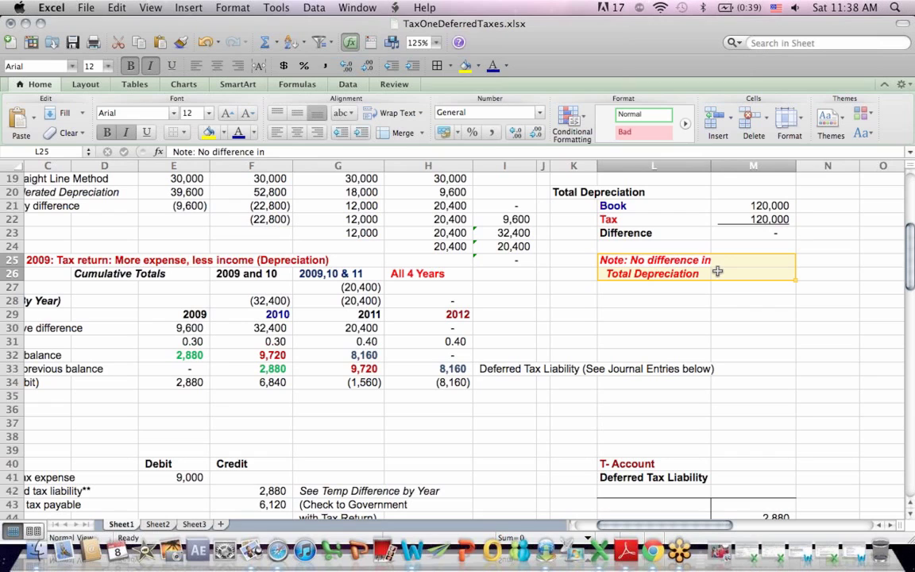
Inspect the SUM formulas behind the Book and Tax totals in M21 and M22 of the Total Depreciation block
{"action": "scroll", "coordinate": [818, 230], "scroll_direction": "up", "scroll_amount": 3}
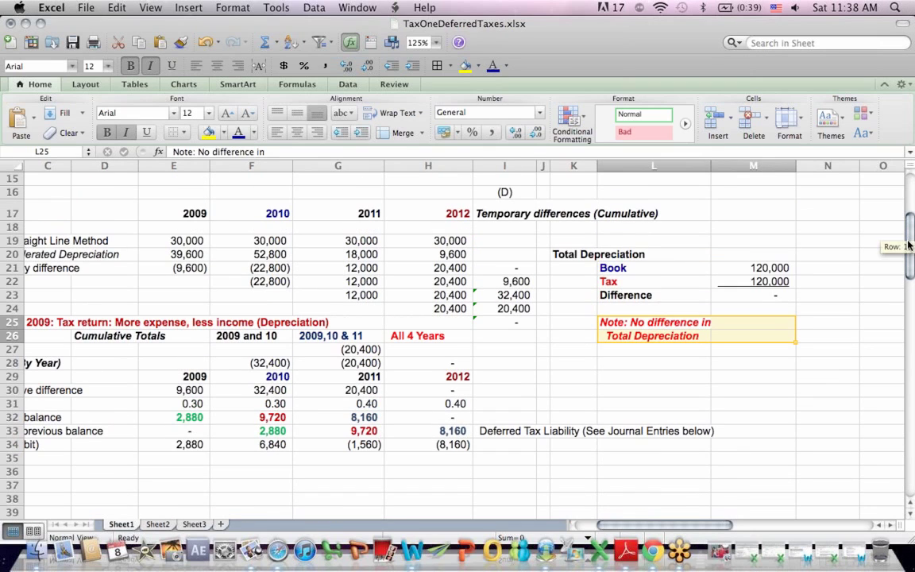
{"action": "left_click", "coordinate": [763, 268]}
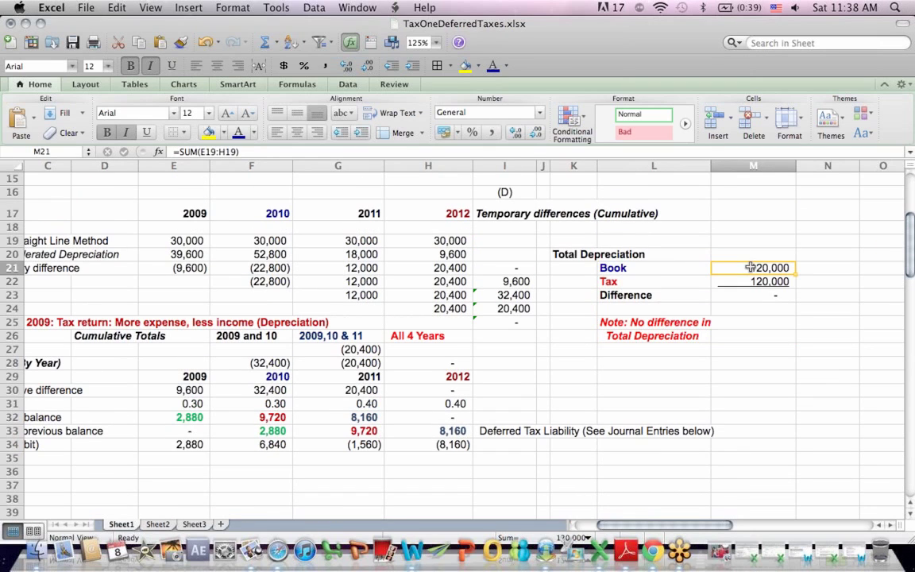
{"action": "left_click", "coordinate": [210, 151]}
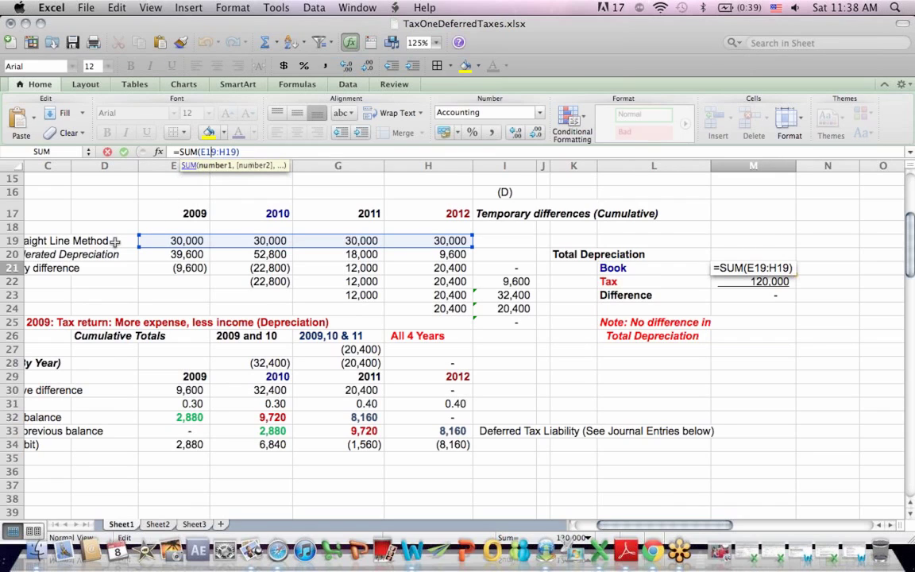
{"action": "key", "text": "Return"}
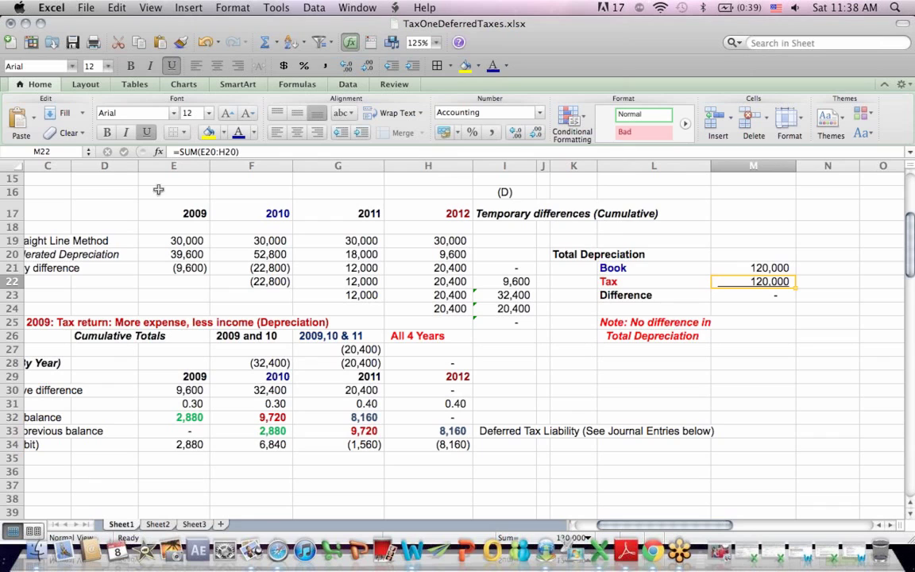
{"action": "left_click", "coordinate": [218, 151]}
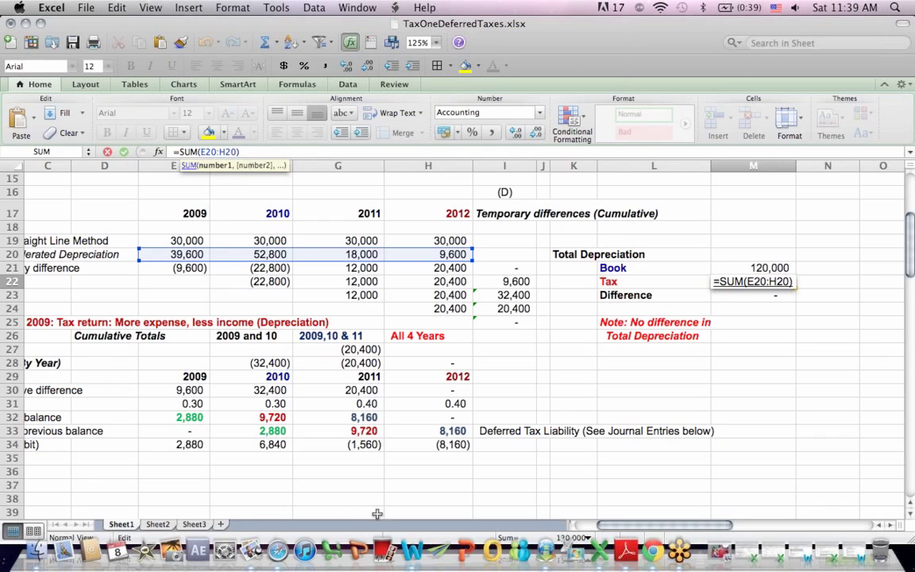
{"action": "left_click_drag", "start_coordinate": [649, 525], "coordinate": [670, 525]}
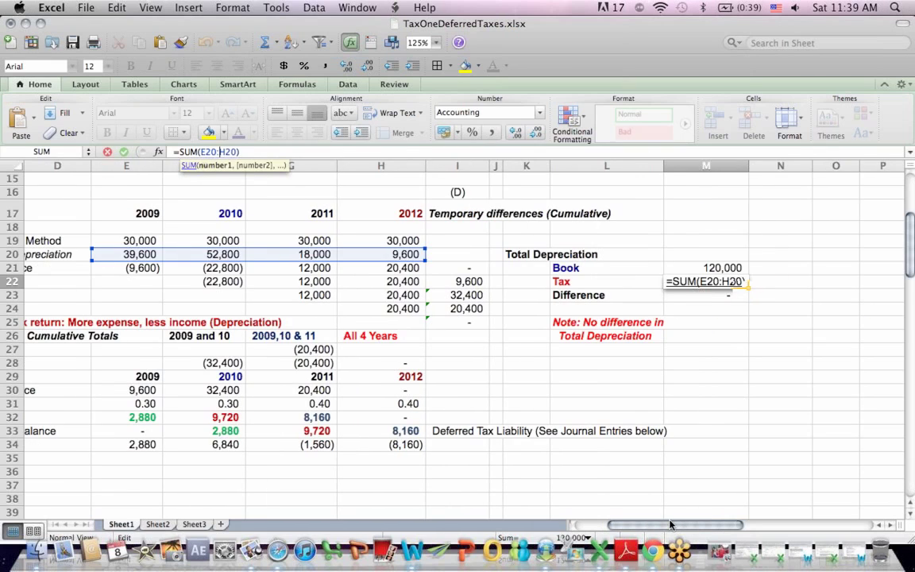
{"action": "key", "text": "Return"}
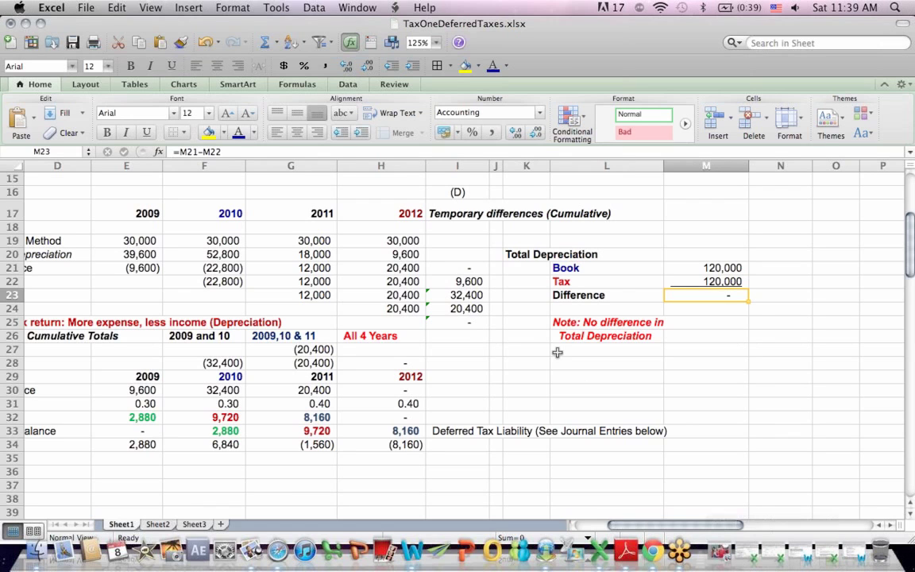
Compare the 2009 book and tax depreciation amounts and inspect the 2009 Temporary difference formula in E21
{"action": "scroll", "coordinate": [633, 527], "scroll_direction": "left", "scroll_amount": 3}
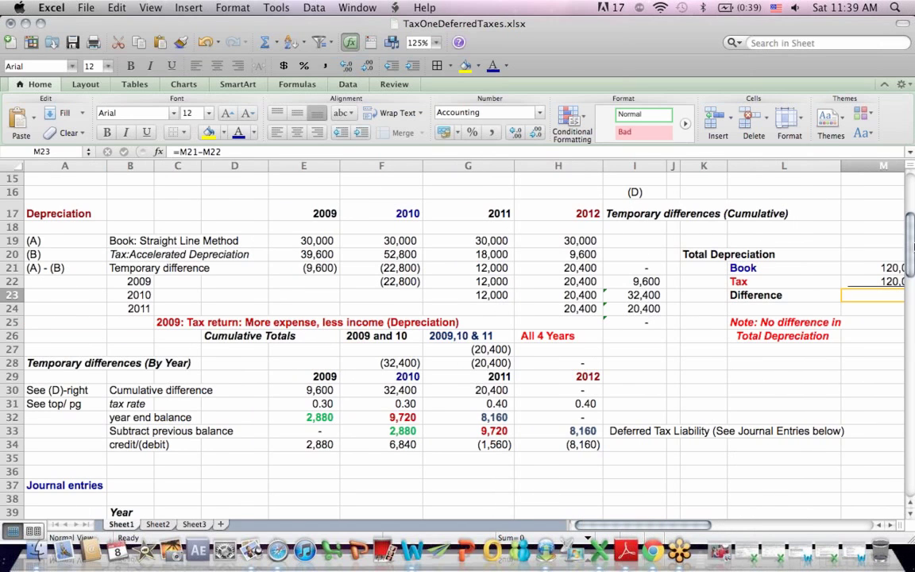
{"action": "left_click_drag", "start_coordinate": [909, 224], "coordinate": [908, 236]}
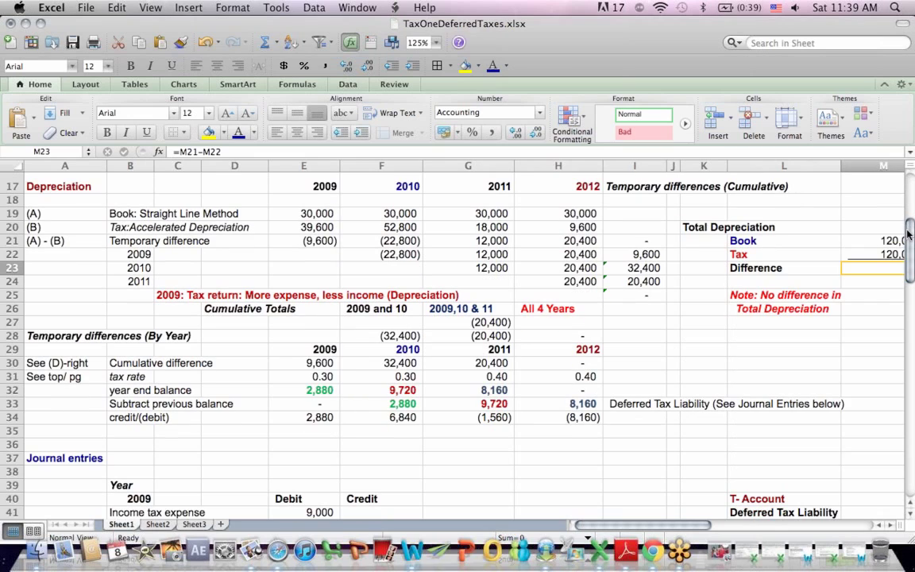
{"action": "left_click", "coordinate": [311, 213]}
{"action": "left_click", "coordinate": [312, 226]}
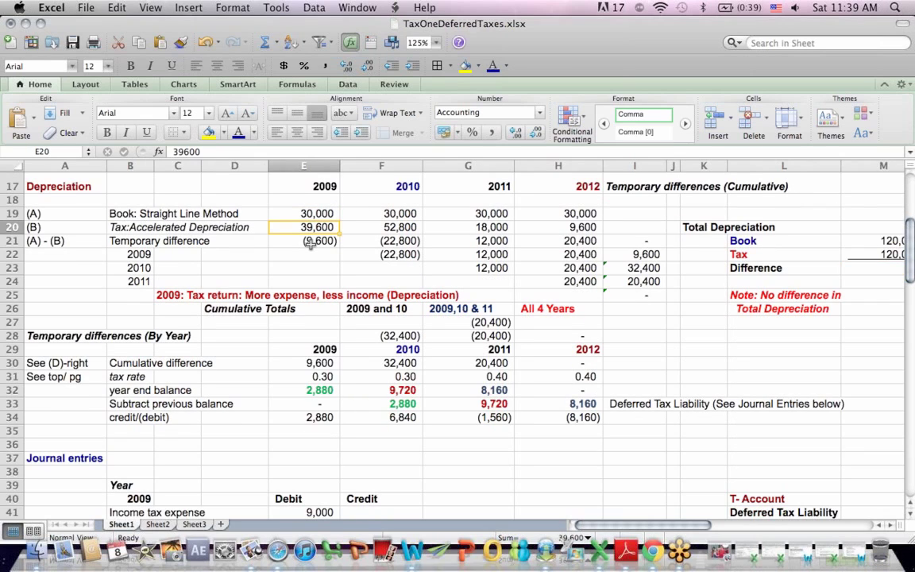
{"action": "left_click", "coordinate": [315, 239]}
{"action": "left_click", "coordinate": [197, 151]}
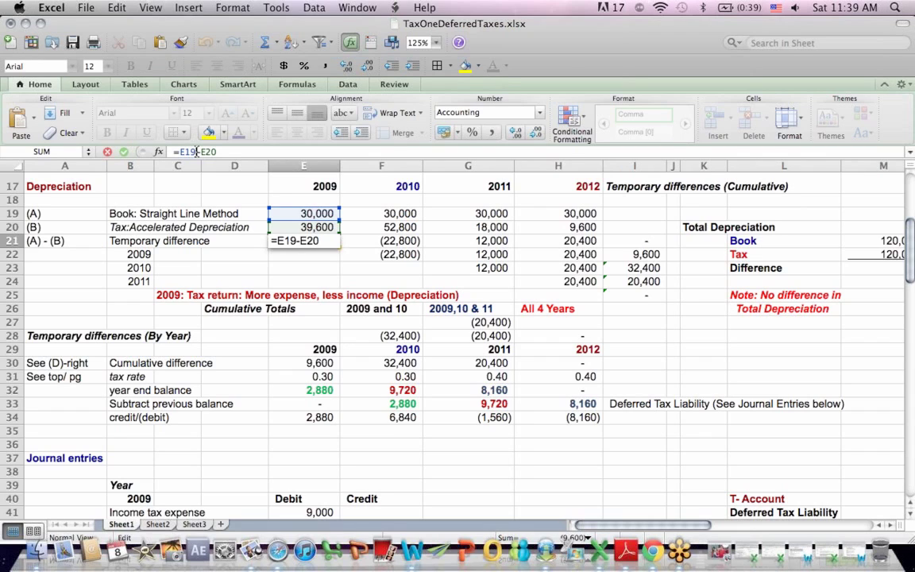
{"action": "key", "text": "Return"}
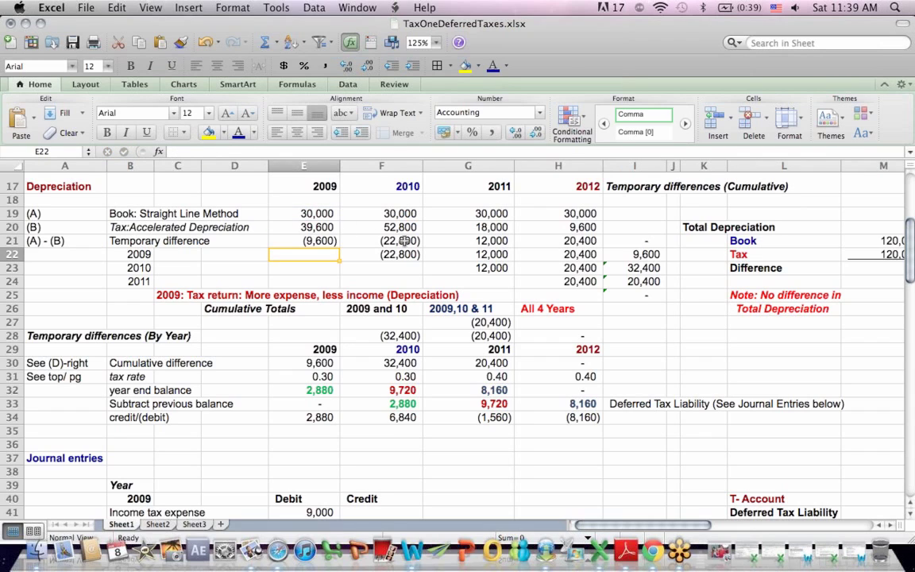
Inspect the Temporary difference formulas for 2010, 2011 and 2012 in F21, G21 and H21
{"action": "left_click", "coordinate": [404, 240]}
{"action": "left_click", "coordinate": [200, 151]}
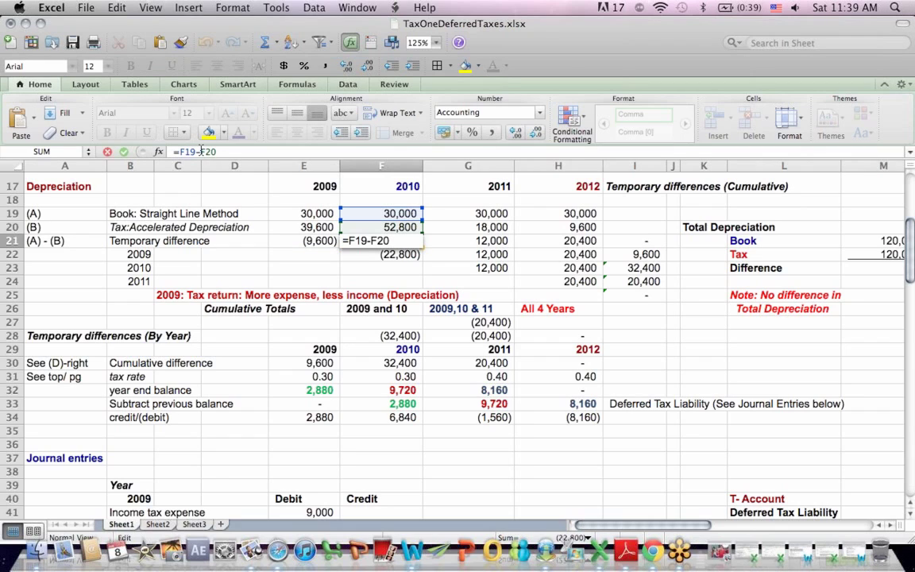
{"action": "key", "text": "Return"}
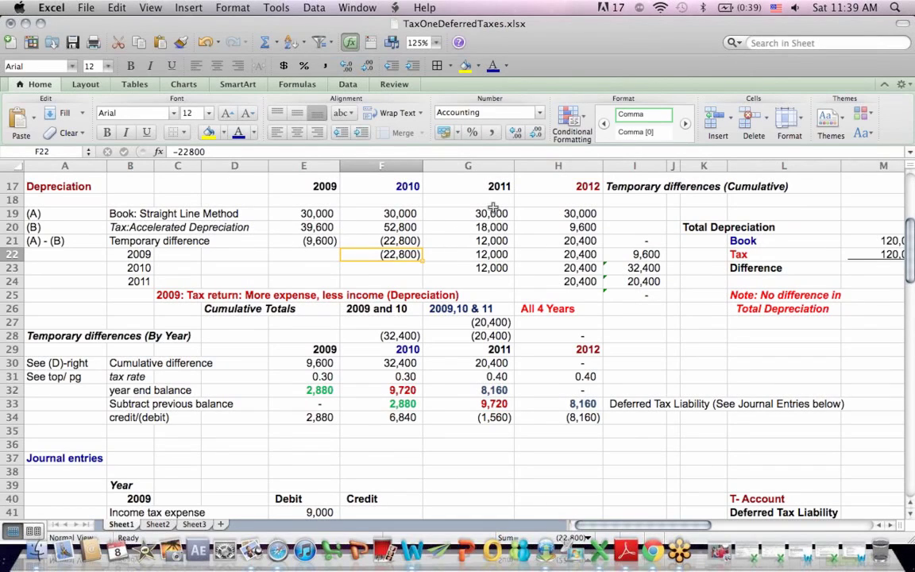
{"action": "left_click", "coordinate": [493, 243]}
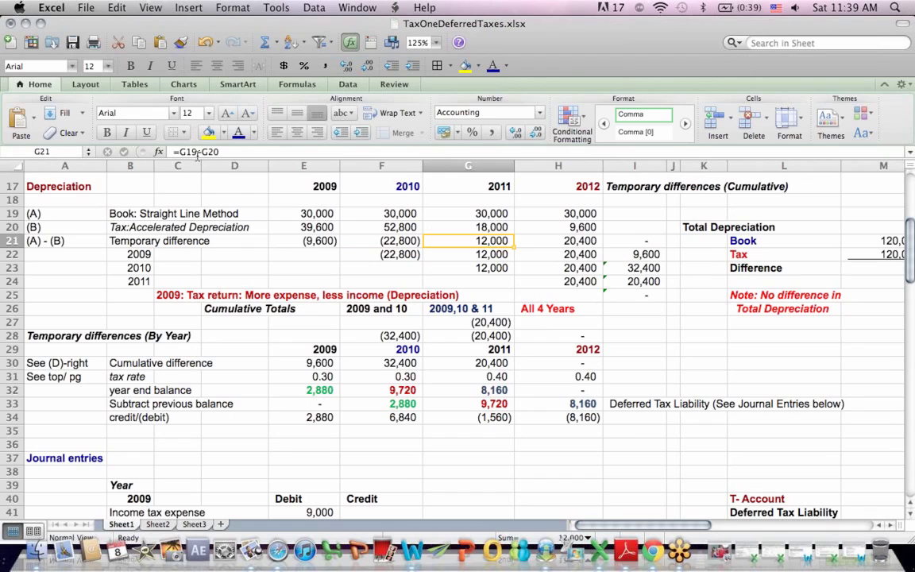
{"action": "left_click", "coordinate": [203, 151]}
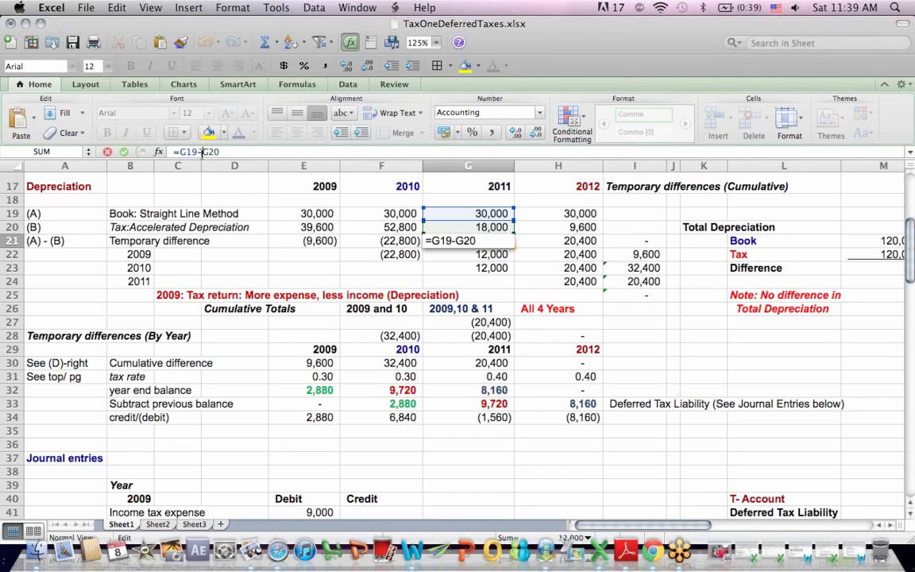
{"action": "key", "text": "Return"}
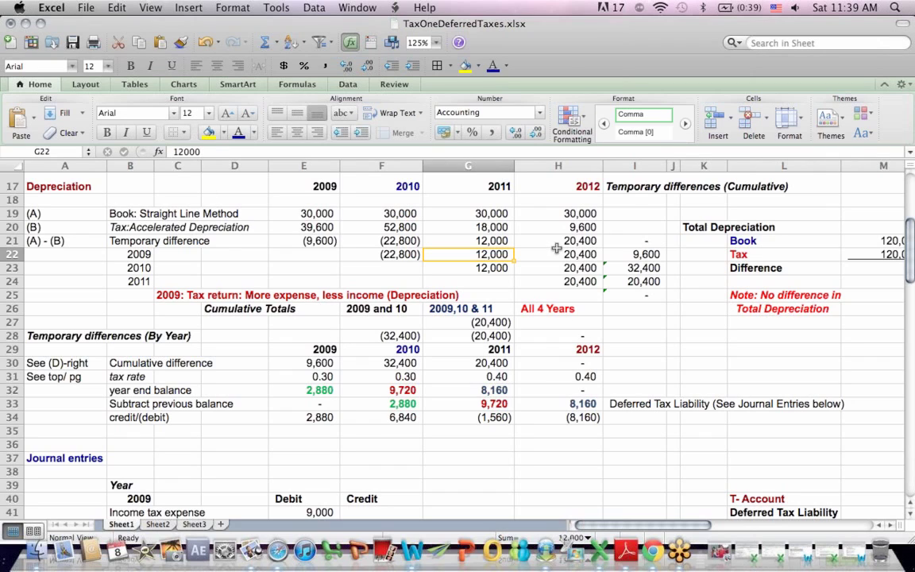
{"action": "left_click", "coordinate": [558, 240]}
{"action": "left_click", "coordinate": [196, 153]}
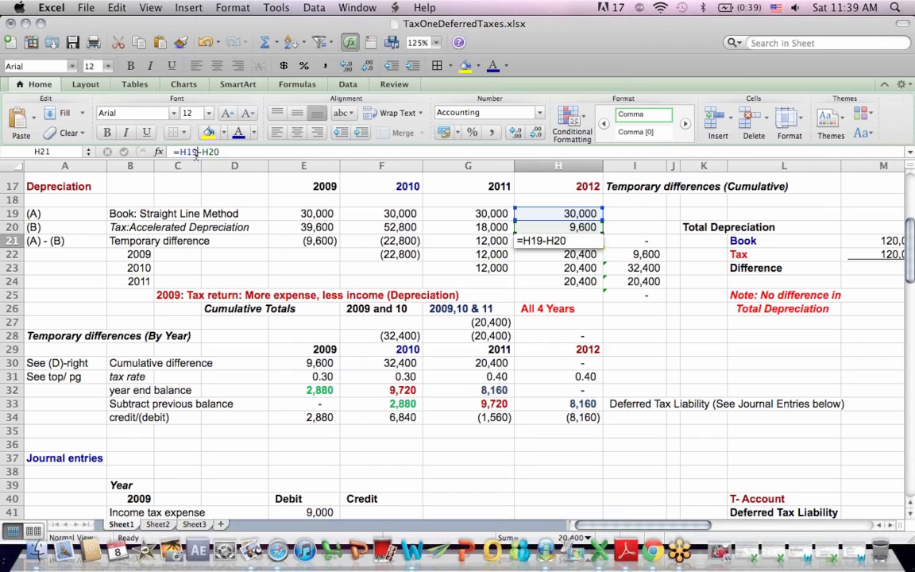
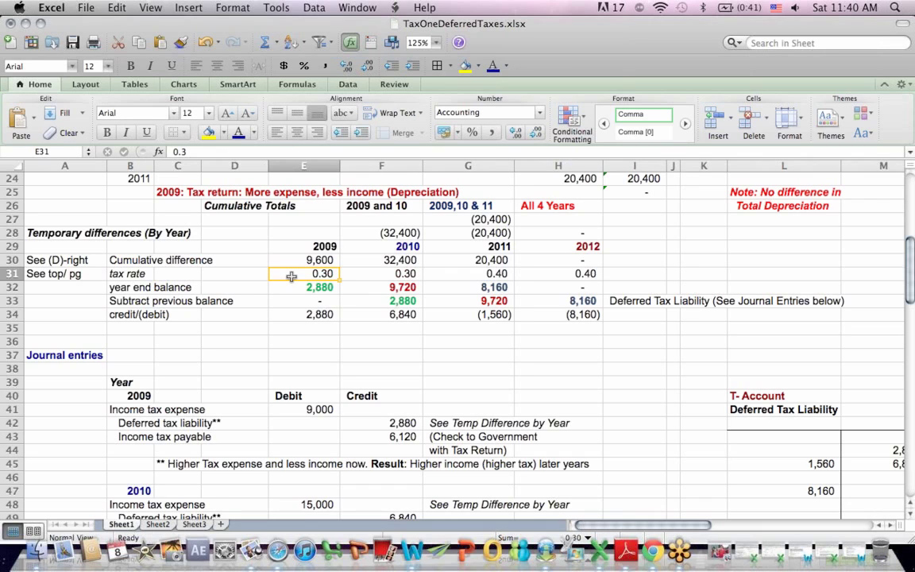
Highlight the tax rates for 2009–2010 and 2011–2012, and inspect the 2009 year end balance formula in E32
{"action": "left_click_drag", "start_coordinate": [392, 273], "coordinate": [297, 275]}
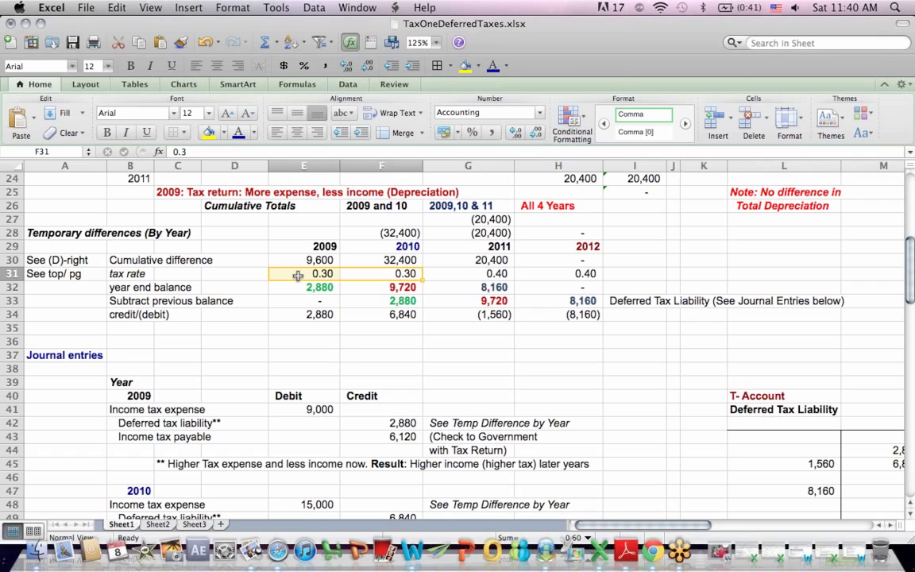
{"action": "left_click_drag", "start_coordinate": [509, 273], "coordinate": [585, 273]}
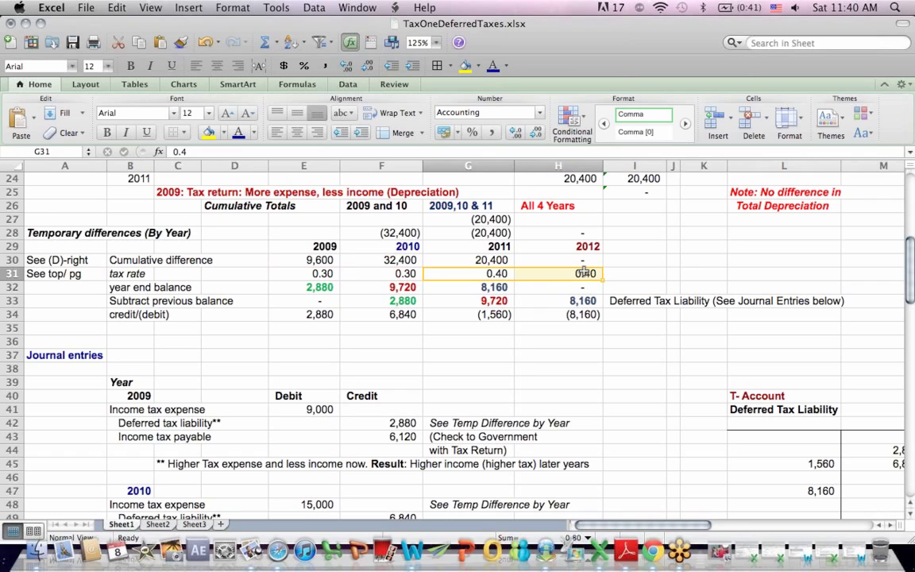
{"action": "left_click", "coordinate": [306, 287]}
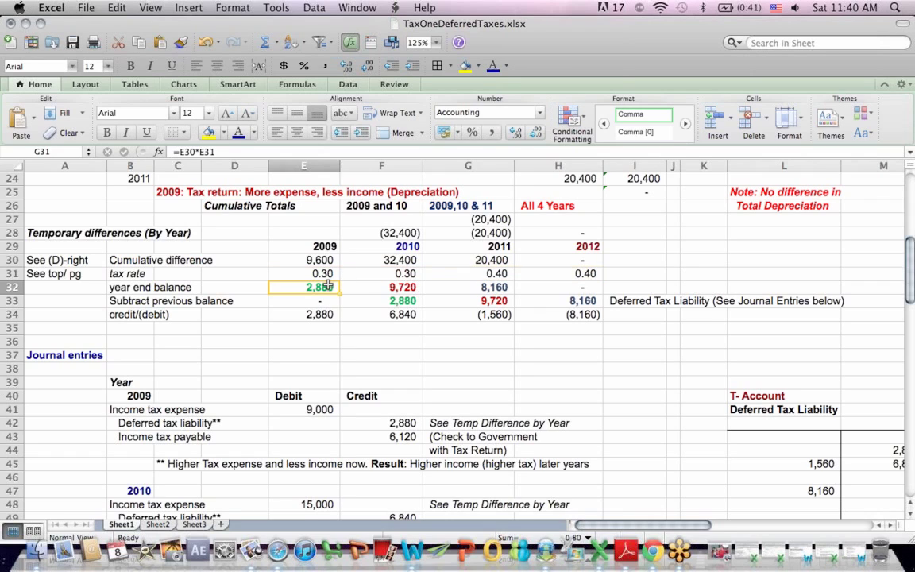
{"action": "left_click", "coordinate": [192, 153]}
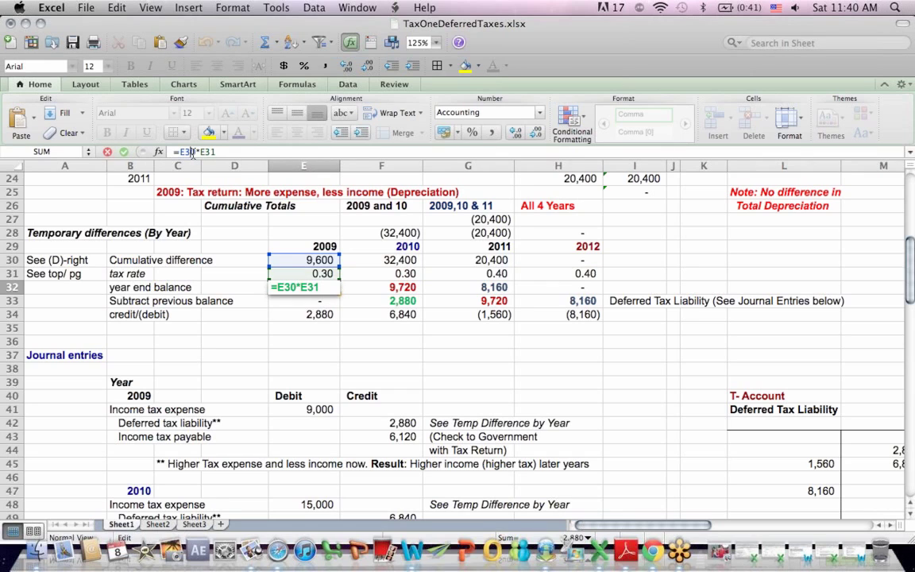
{"action": "key", "text": "Return"}
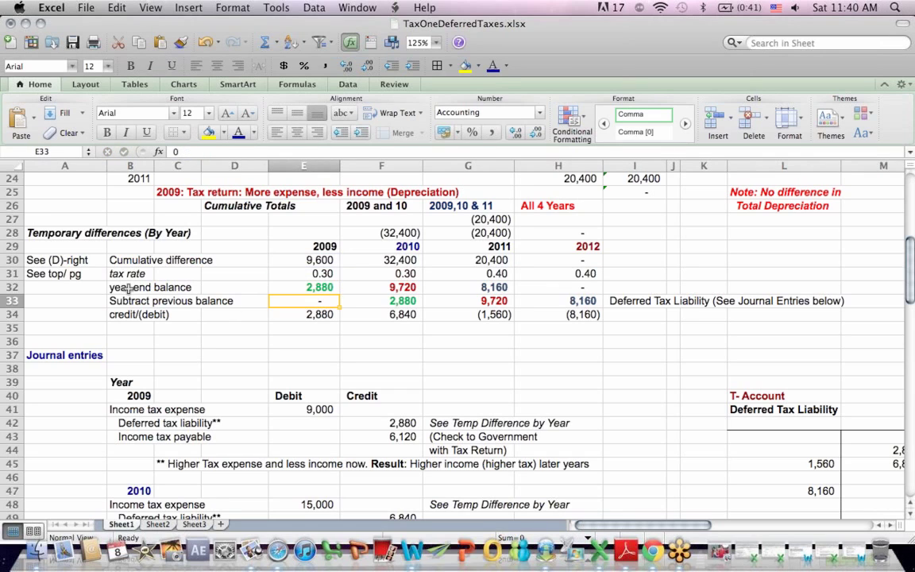
{"action": "left_click", "coordinate": [318, 290]}
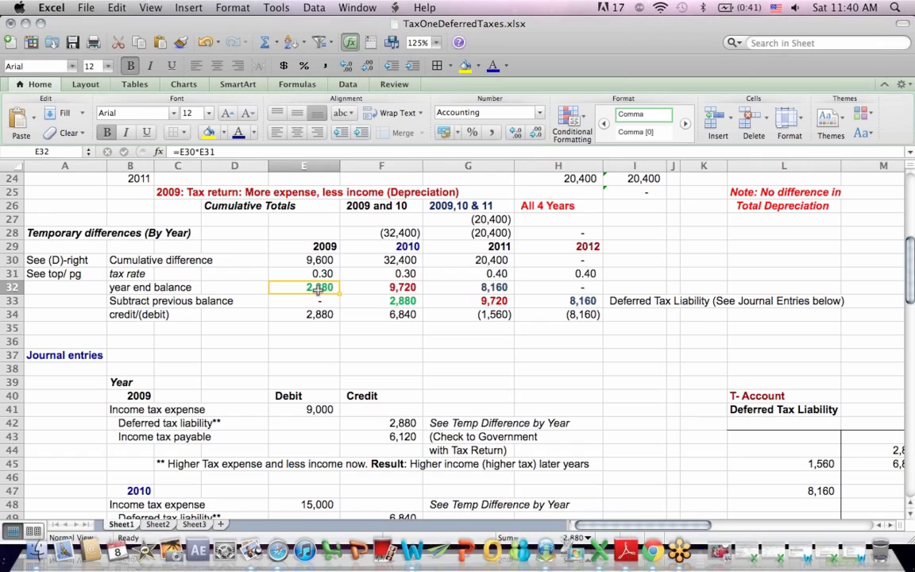
Trace the 2010 cumulative difference in F30 back to the yearly temporary differences and inspect the SUM formula in F28
{"action": "left_click", "coordinate": [349, 259]}
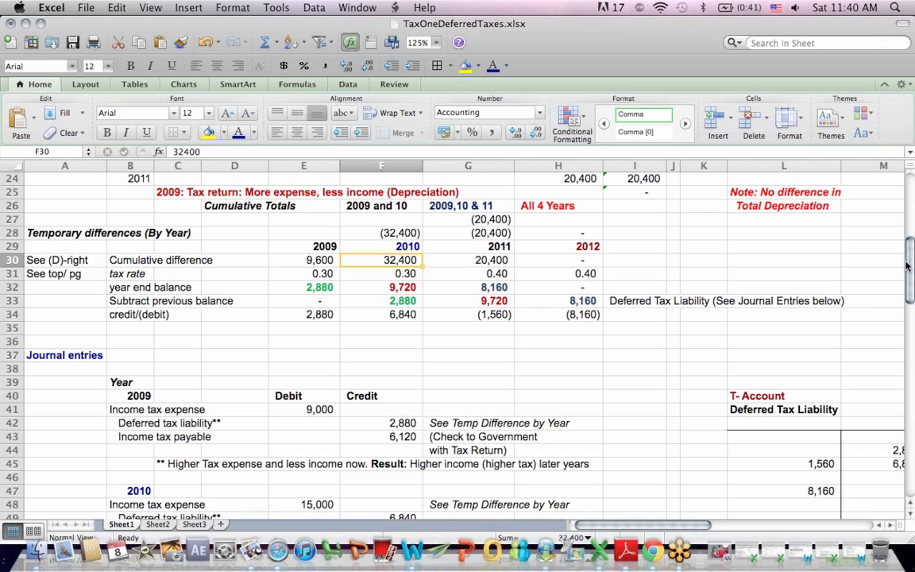
{"action": "left_click_drag", "start_coordinate": [911, 262], "coordinate": [912, 245]}
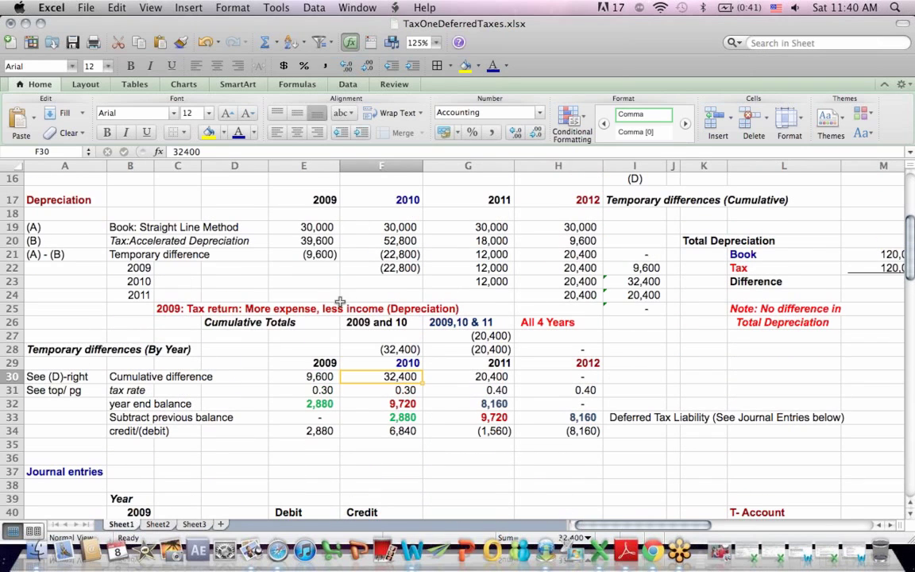
{"action": "left_click", "coordinate": [300, 254]}
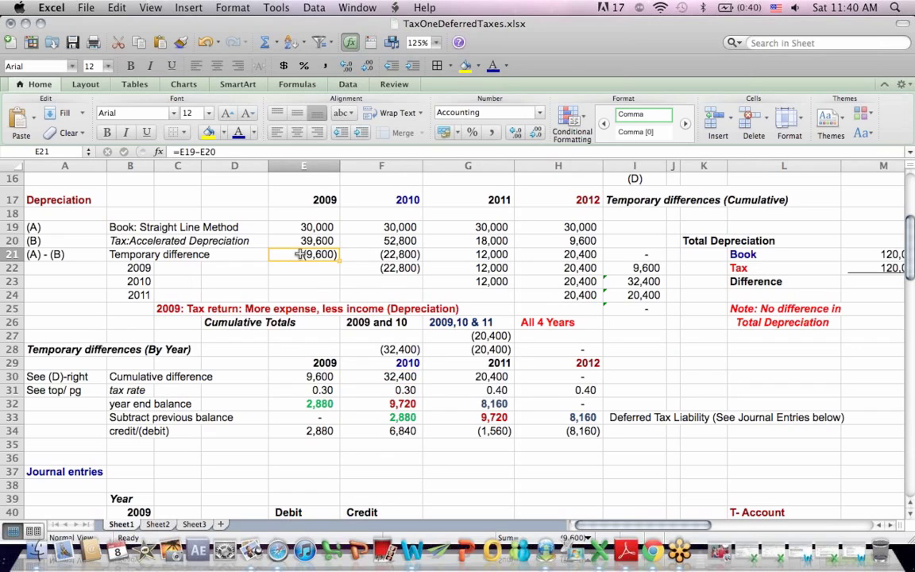
{"action": "left_click", "coordinate": [406, 268]}
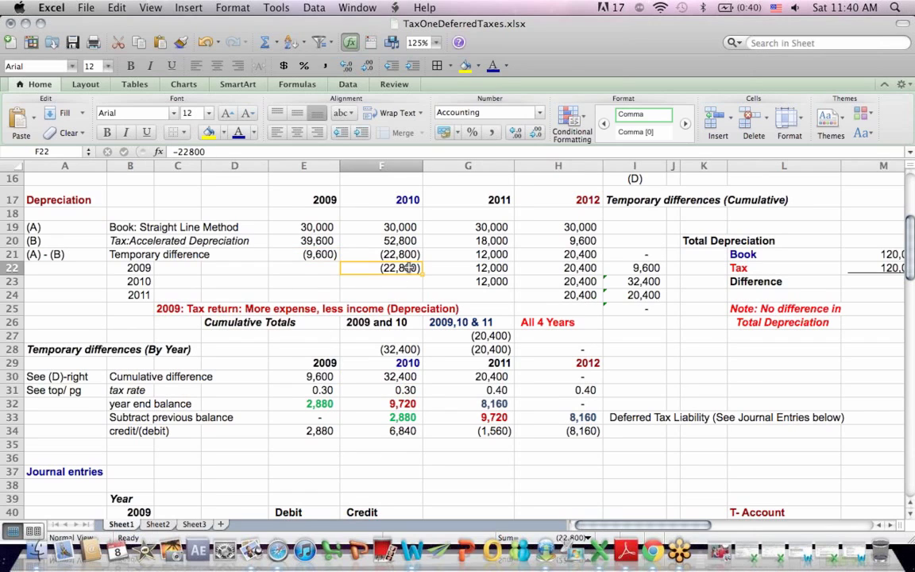
{"action": "left_click", "coordinate": [390, 349]}
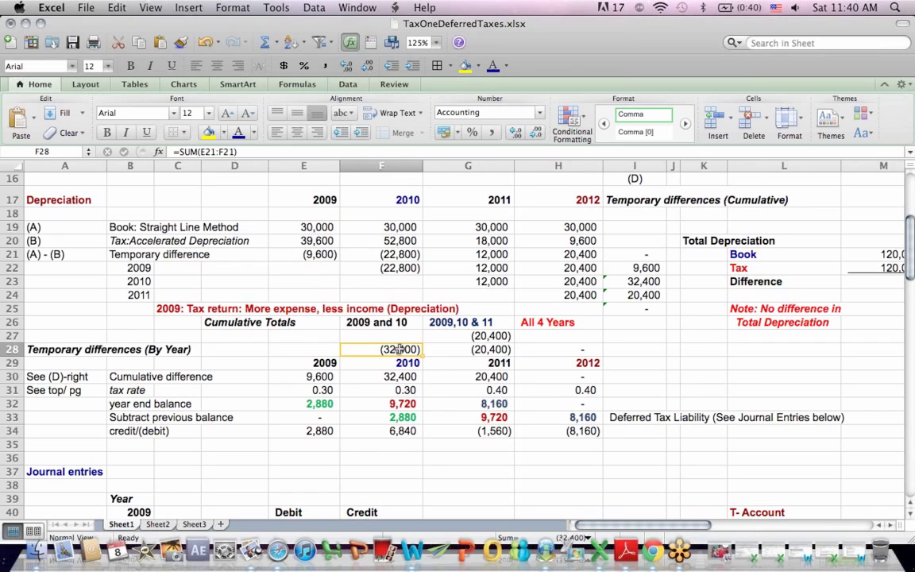
{"action": "left_click", "coordinate": [217, 153]}
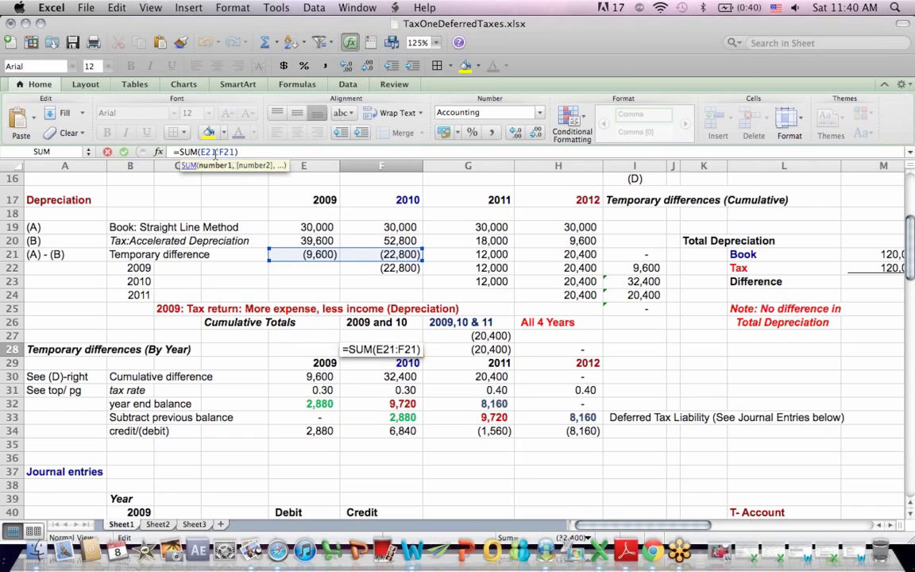
{"action": "key", "text": "Return"}
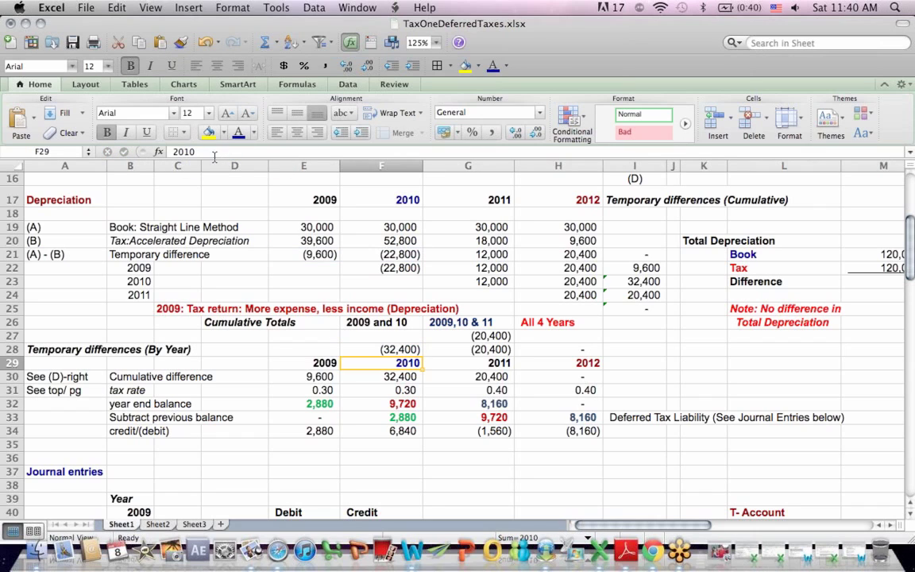
Review the 2010 tax rate and inspect the 2010 year end balance formula in F32
{"action": "left_click", "coordinate": [377, 390]}
{"action": "left_click", "coordinate": [403, 404]}
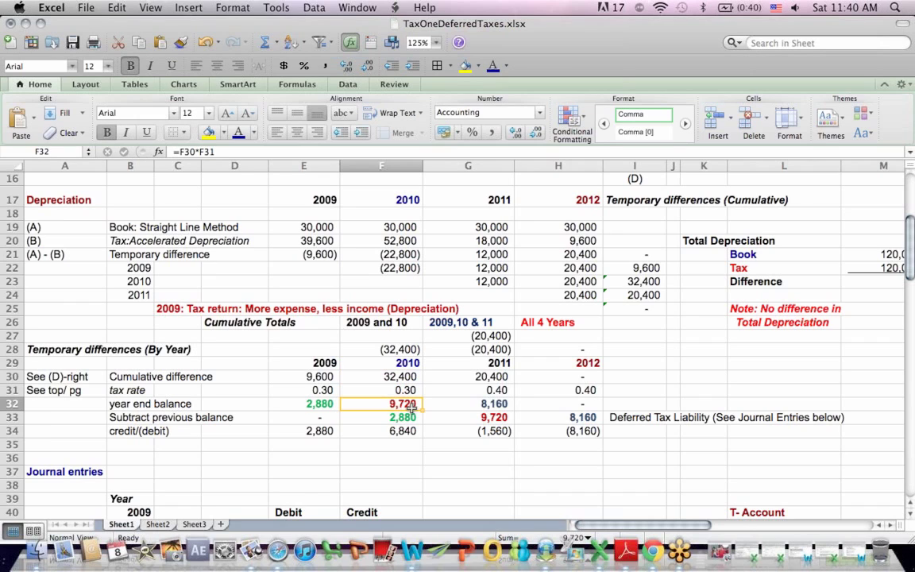
{"action": "left_click", "coordinate": [194, 151]}
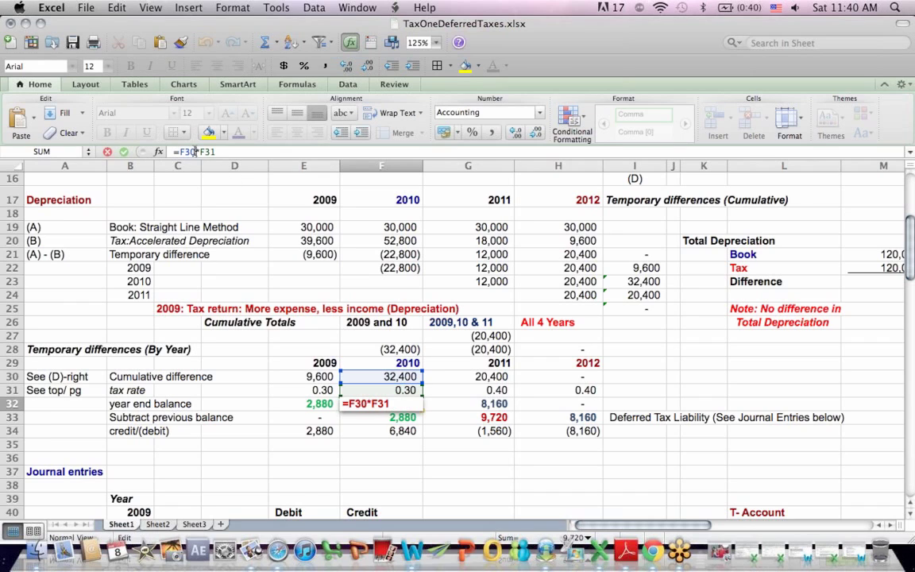
{"action": "key", "text": "Return"}
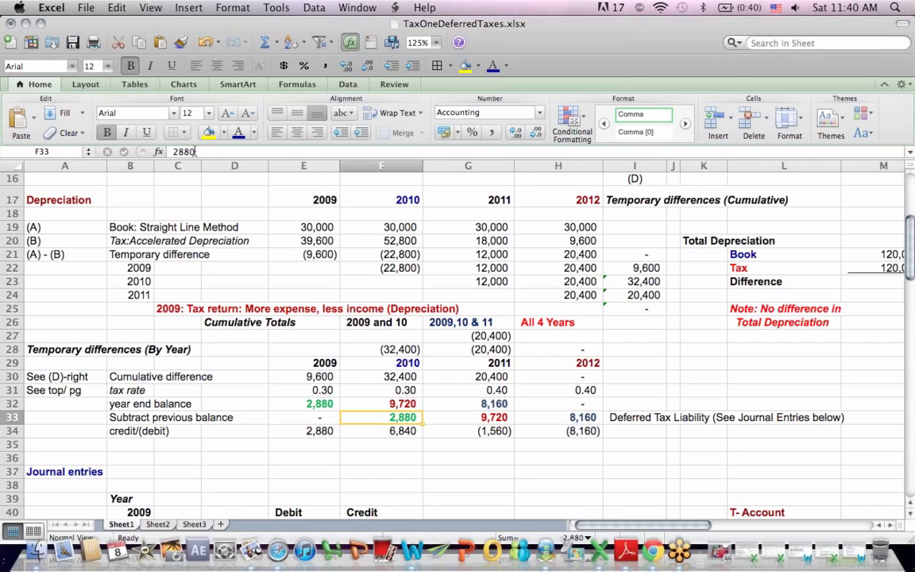
Trace the 2010 previous balance in F33 to the 2009 year end balance in E32 and inspect the credit/(debit) formula in F34
{"action": "left_click", "coordinate": [315, 405]}
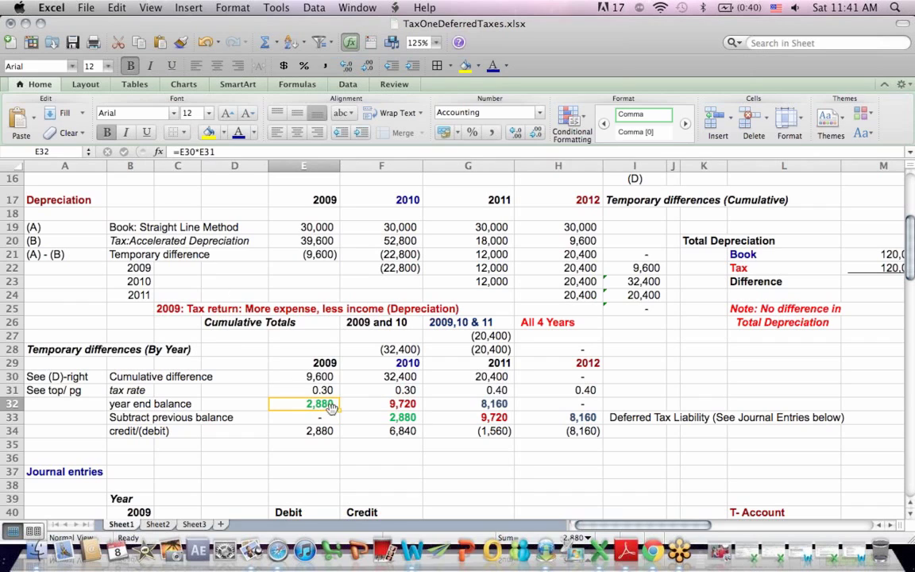
{"action": "left_click", "coordinate": [378, 417]}
{"action": "left_click", "coordinate": [316, 403]}
{"action": "left_click", "coordinate": [373, 417]}
{"action": "left_click", "coordinate": [386, 432]}
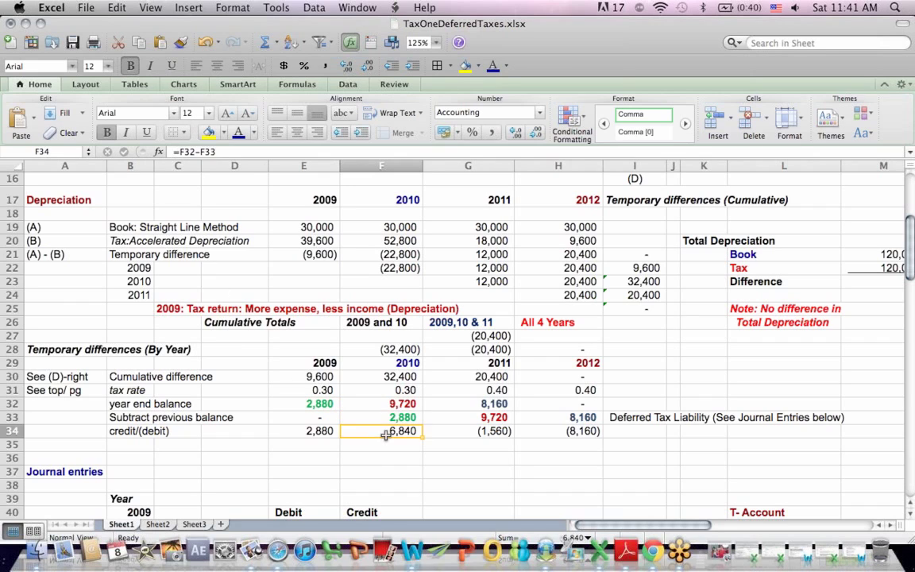
{"action": "left_click", "coordinate": [198, 151]}
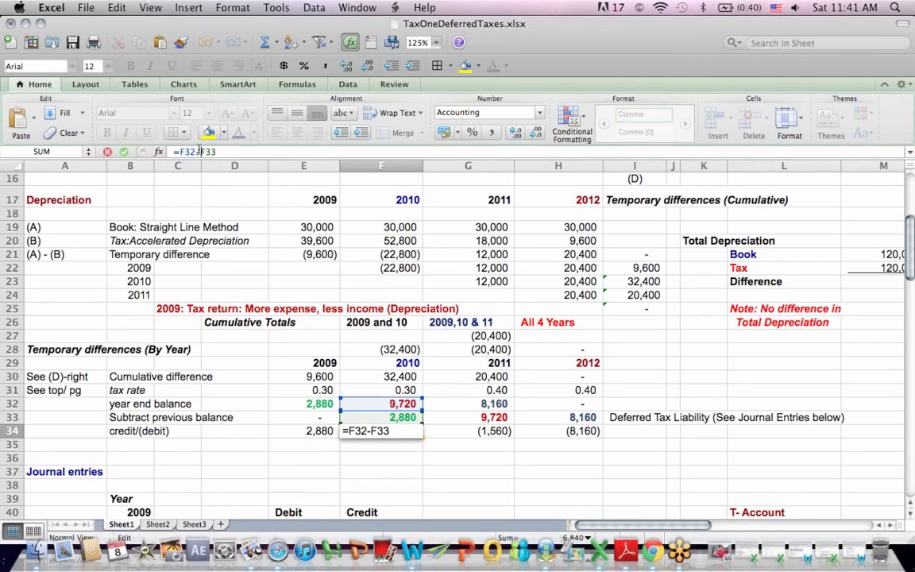
{"action": "key", "text": "Return"}
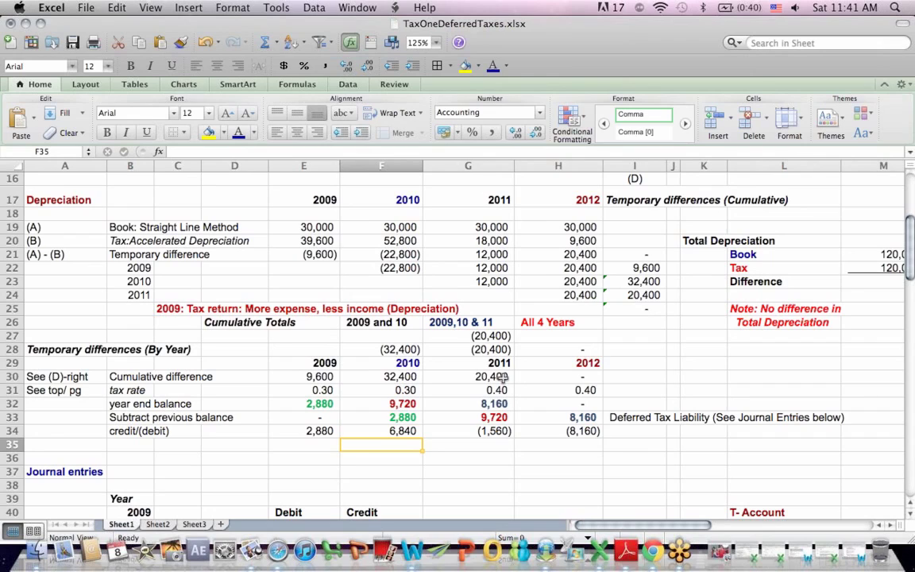
Inspect the 2009–2011 cumulative temporary difference formulas in G27 and G28, including the cells that the SUM formula references
{"action": "left_click", "coordinate": [485, 336]}
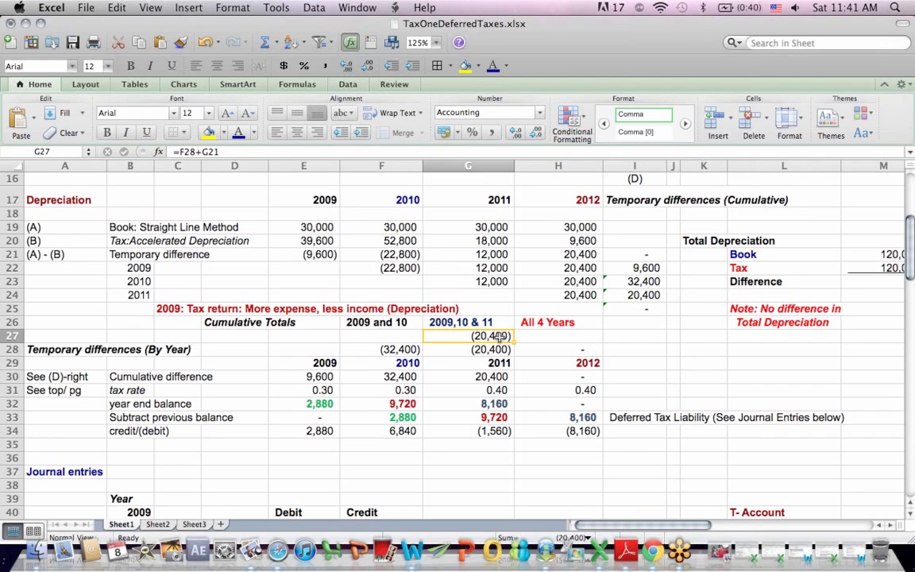
{"action": "left_click", "coordinate": [506, 349]}
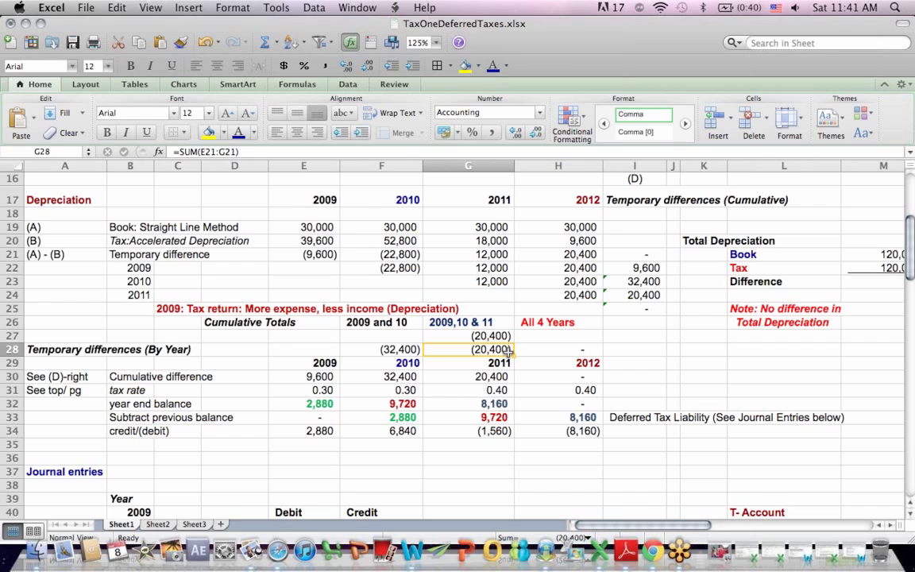
{"action": "left_click", "coordinate": [219, 151]}
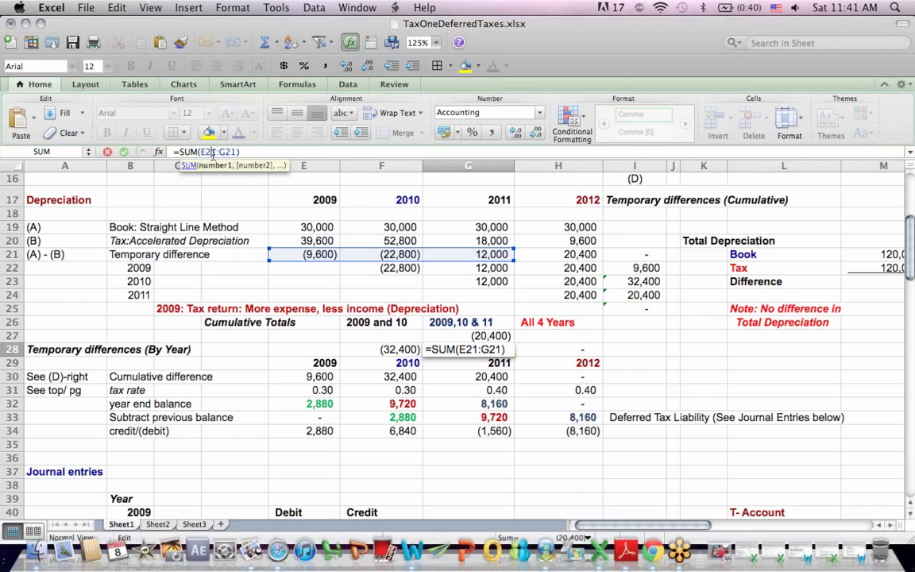
{"action": "key", "text": "Return"}
{"action": "left_click", "coordinate": [465, 350]}
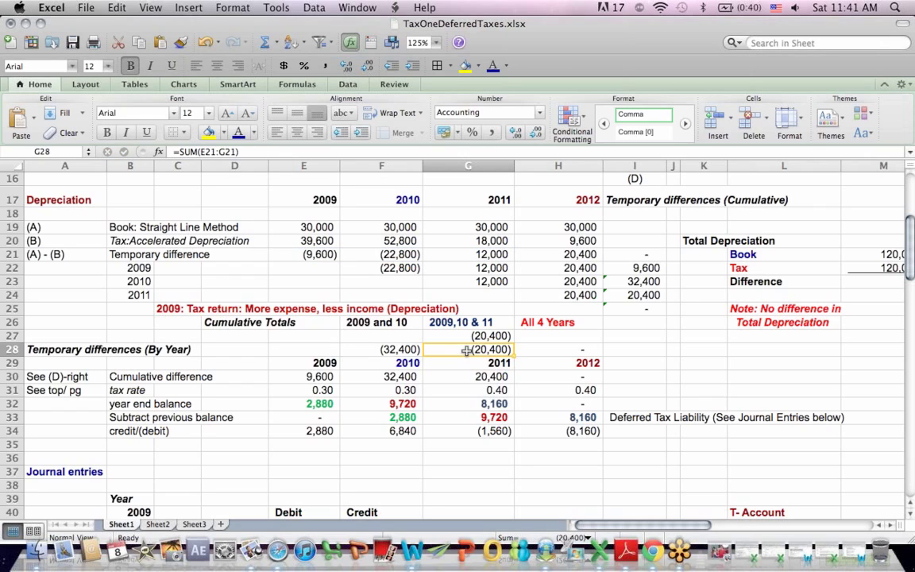
Review the 2011 tax rate in G31 and inspect the 2011 year end balance formula in G32
{"action": "left_click", "coordinate": [474, 393]}
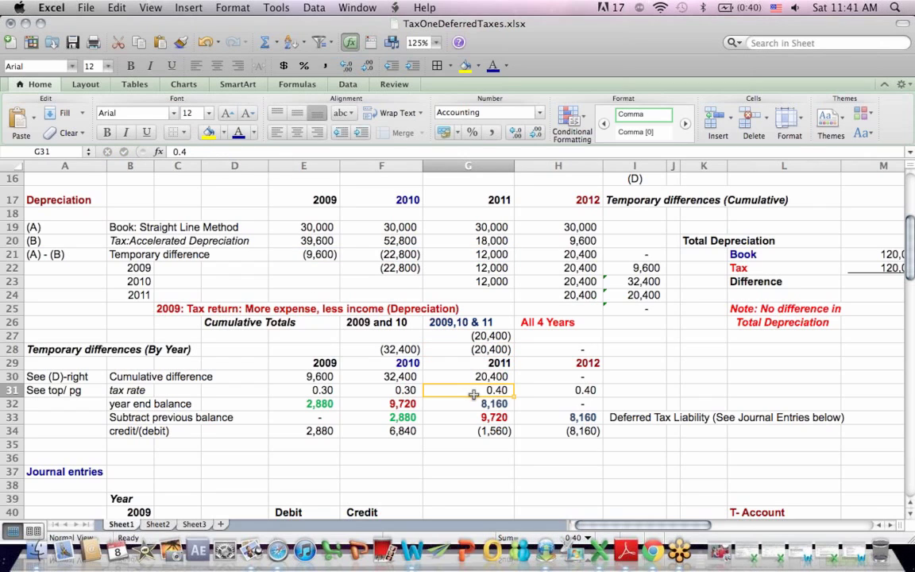
{"action": "left_click", "coordinate": [473, 406]}
{"action": "left_click", "coordinate": [193, 152]}
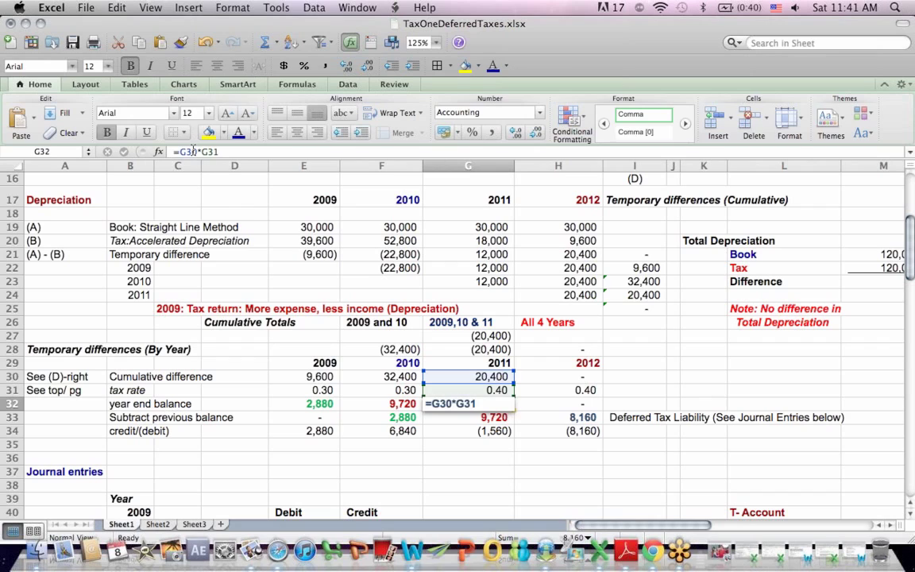
{"action": "key", "text": "Return"}
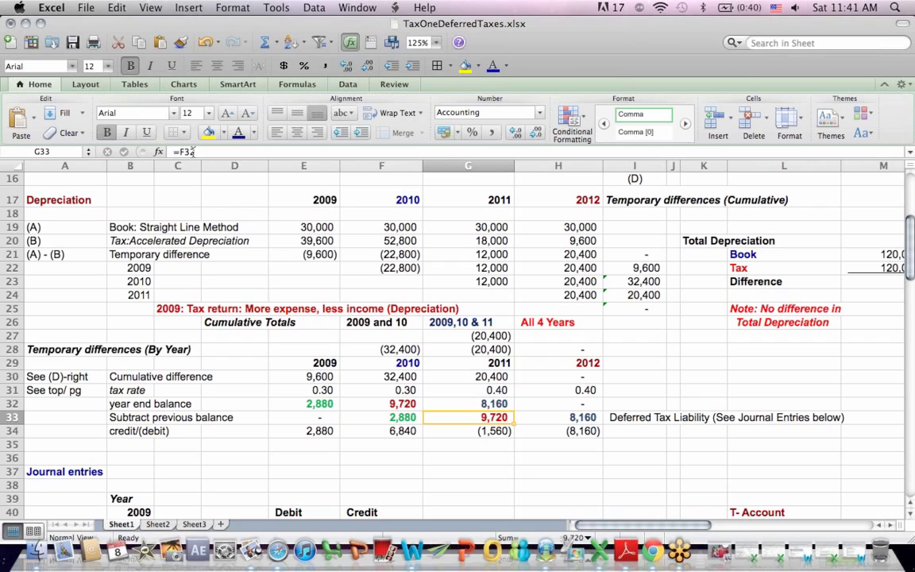
Trace the 2011 previous balance in G33 to the 2010 year end balance in F32 and inspect the credit/(debit) formula in G34
{"action": "left_click", "coordinate": [401, 403]}
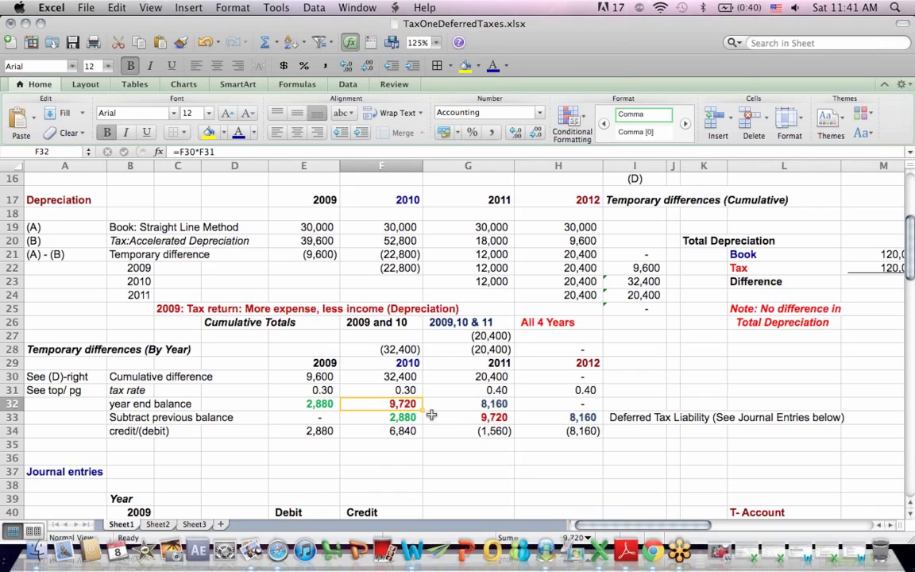
{"action": "left_click", "coordinate": [483, 421]}
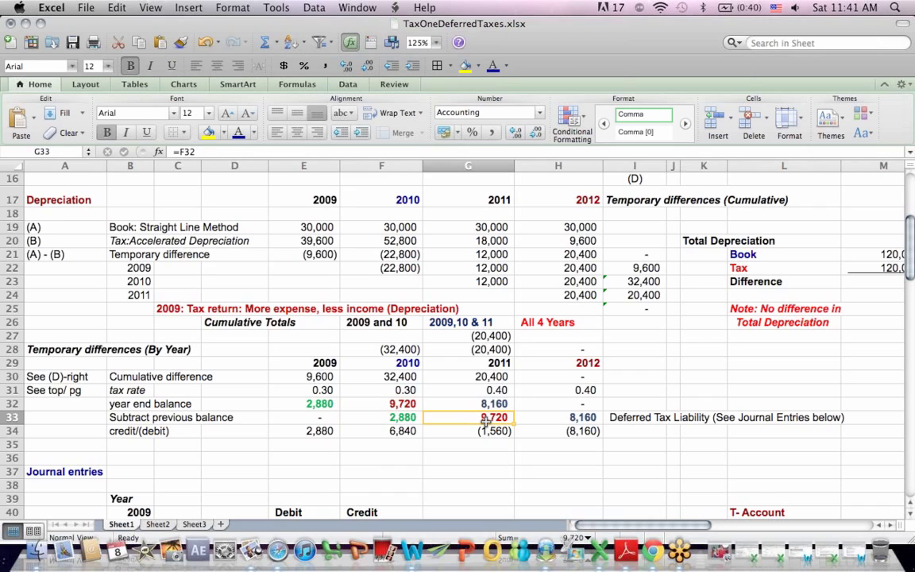
{"action": "left_click", "coordinate": [401, 404]}
{"action": "left_click", "coordinate": [463, 418]}
{"action": "left_click", "coordinate": [467, 431]}
{"action": "left_click", "coordinate": [195, 153]}
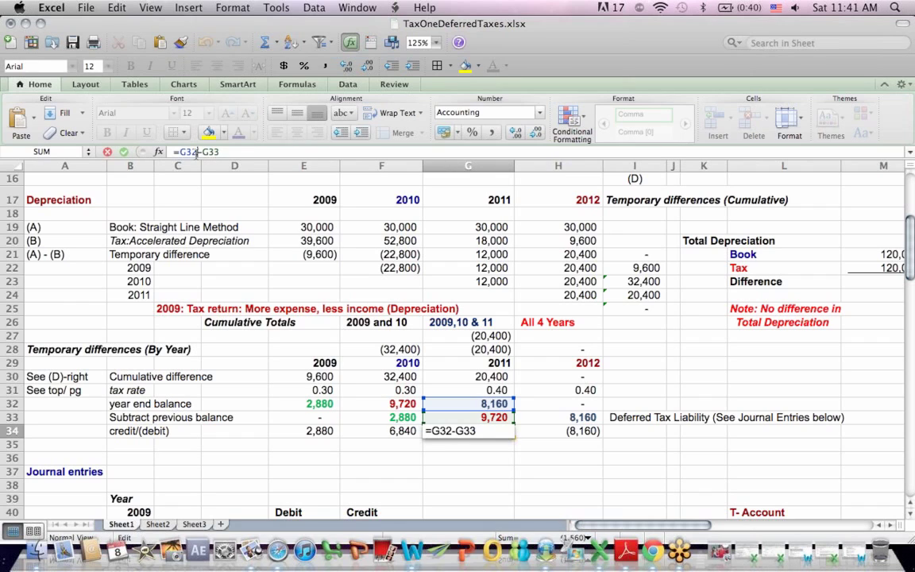
{"action": "key", "text": "Return"}
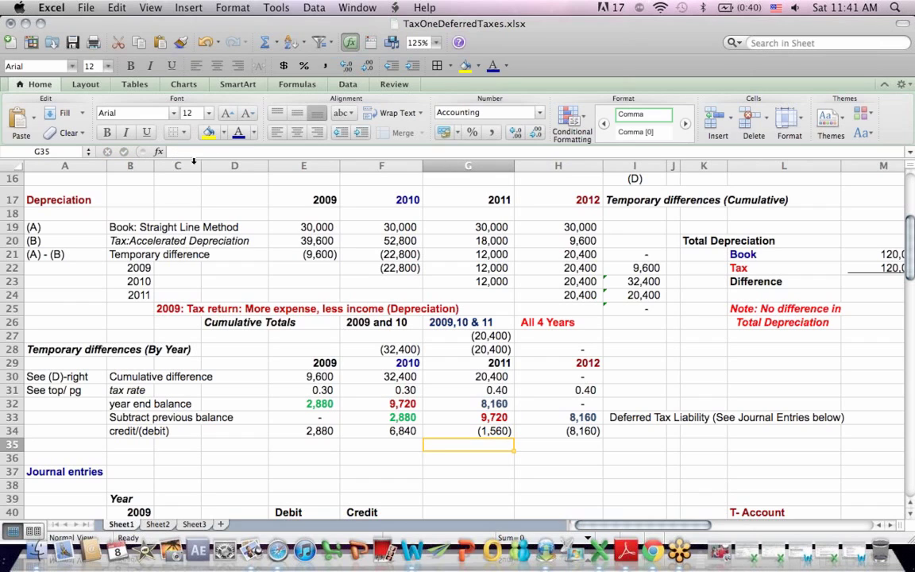
Compare the 2012 previous balance in H33 with the 2011 year end balance in G32 and check the 2012 credit/(debit) in H34
{"action": "left_click", "coordinate": [568, 417]}
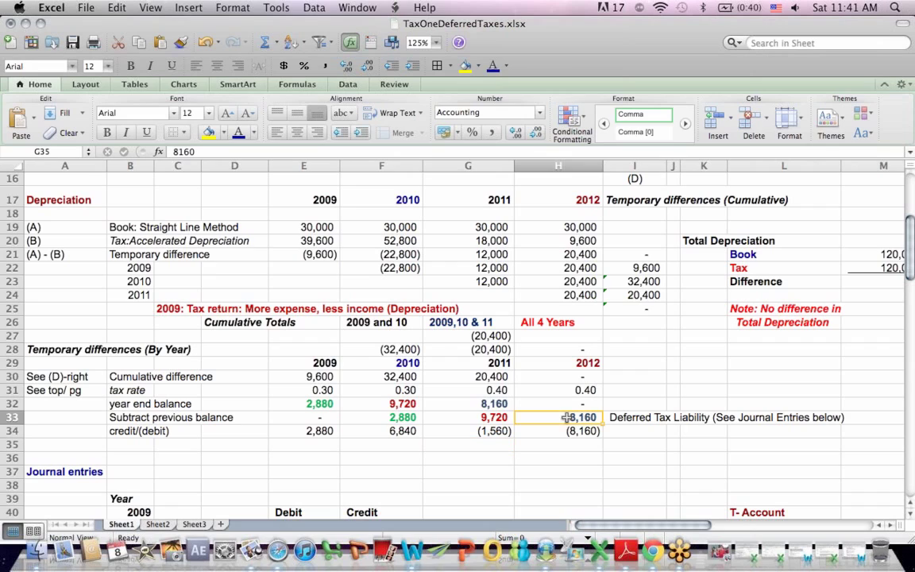
{"action": "left_click", "coordinate": [493, 403]}
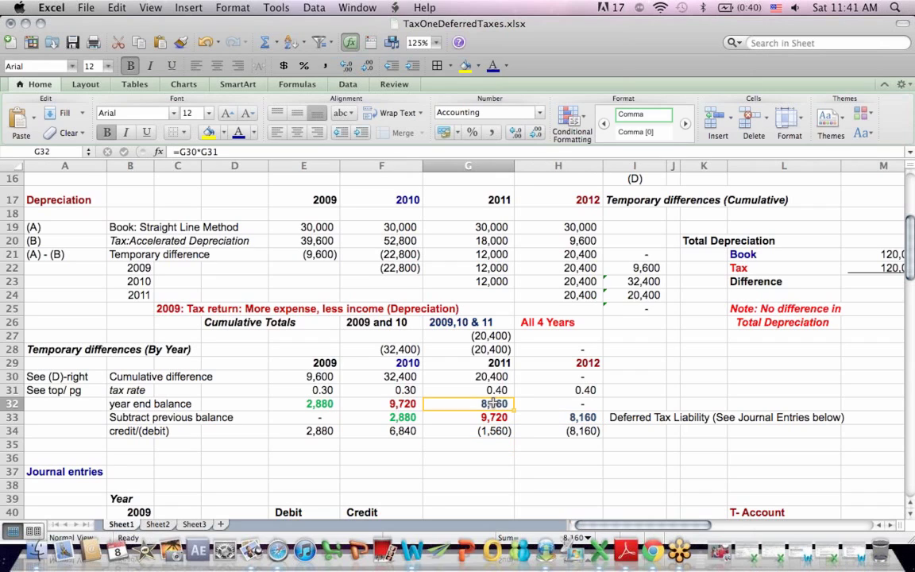
{"action": "left_click", "coordinate": [582, 418]}
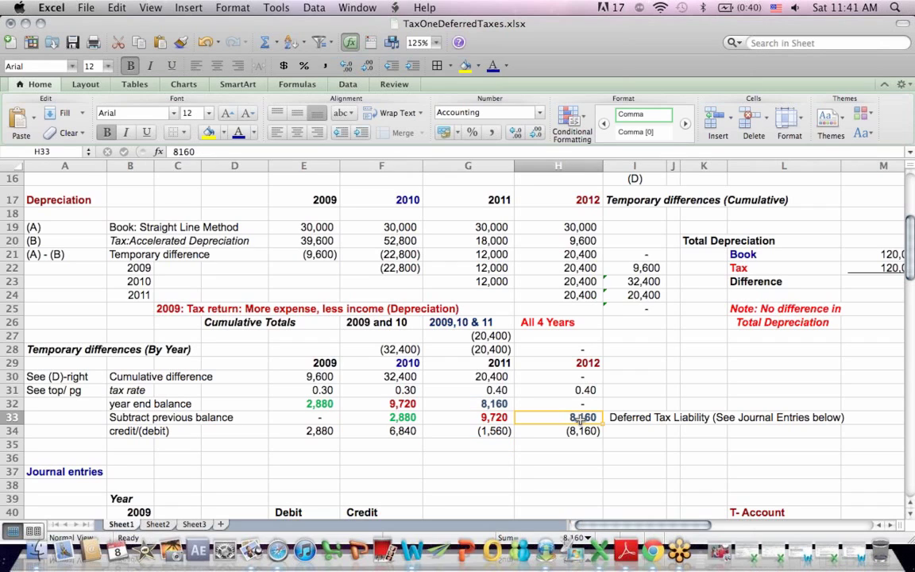
{"action": "left_click", "coordinate": [582, 432]}
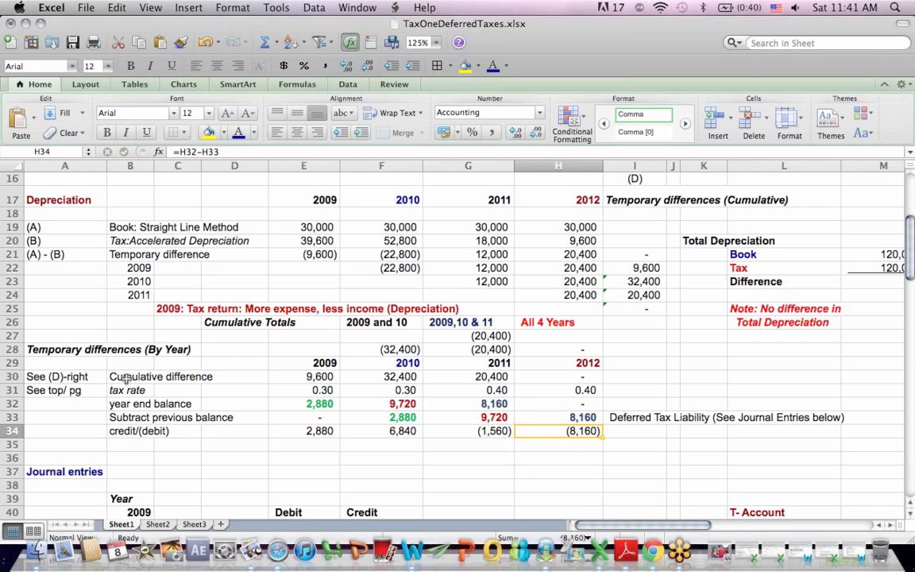
Highlight the cumulative difference, tax rate, year end balance, previous balance and credit/(debit) rows one after another to recap the calculation
{"action": "left_click_drag", "start_coordinate": [137, 378], "coordinate": [571, 373]}
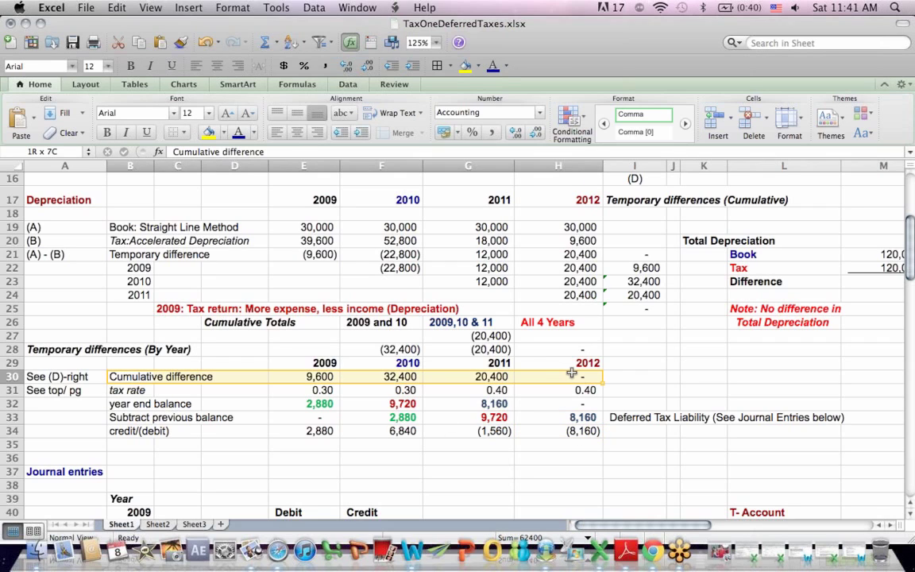
{"action": "left_click_drag", "start_coordinate": [171, 390], "coordinate": [528, 389]}
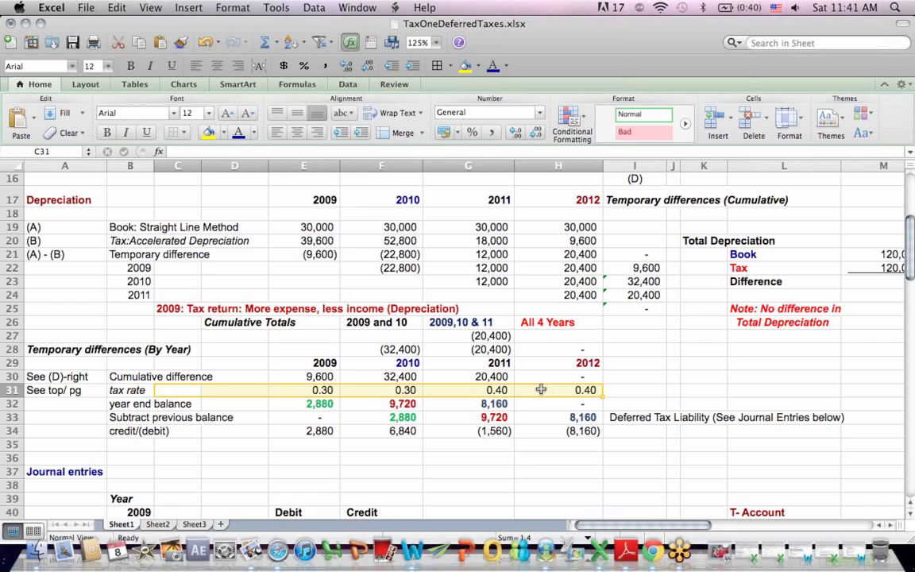
{"action": "left_click_drag", "start_coordinate": [131, 404], "coordinate": [551, 399]}
{"action": "left_click_drag", "start_coordinate": [401, 417], "coordinate": [494, 417]}
{"action": "left_click_drag", "start_coordinate": [305, 431], "coordinate": [615, 427]}
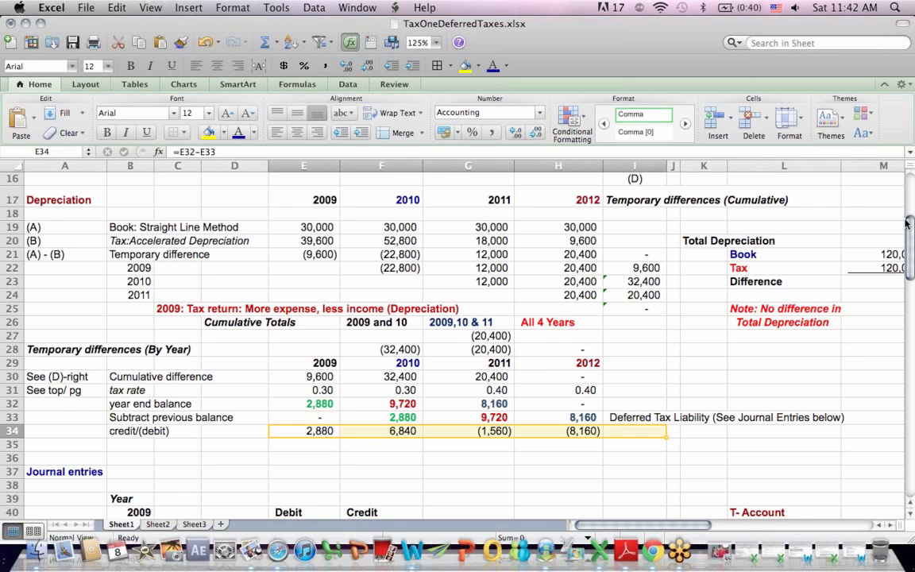
In the 2009 journal entry, highlight the income tax expense and deferred tax liability lines and trace the F42 credit to E34
{"action": "left_click_drag", "start_coordinate": [911, 228], "coordinate": [912, 255]}
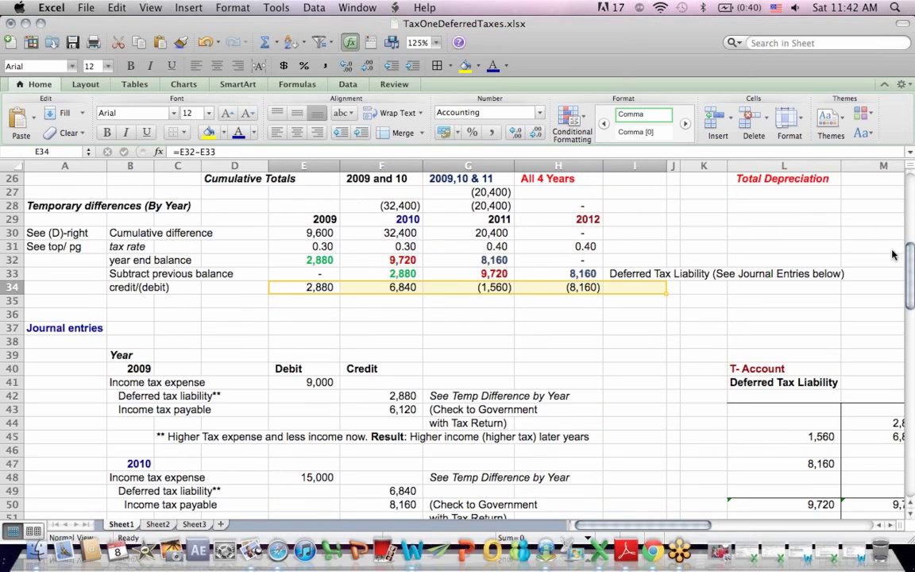
{"action": "left_click", "coordinate": [325, 248]}
{"action": "left_click", "coordinate": [196, 334]}
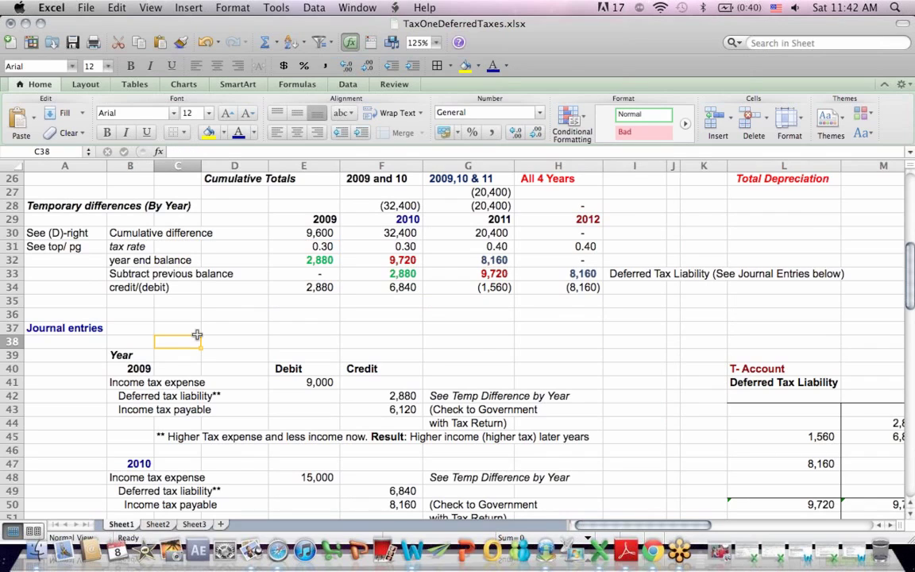
{"action": "left_click_drag", "start_coordinate": [113, 382], "coordinate": [252, 384]}
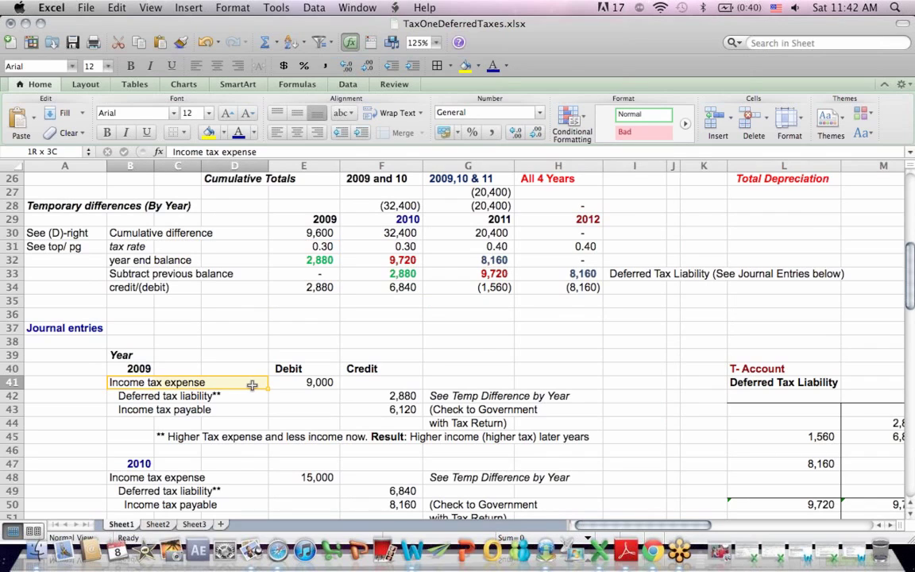
{"action": "left_click_drag", "start_coordinate": [115, 395], "coordinate": [373, 396]}
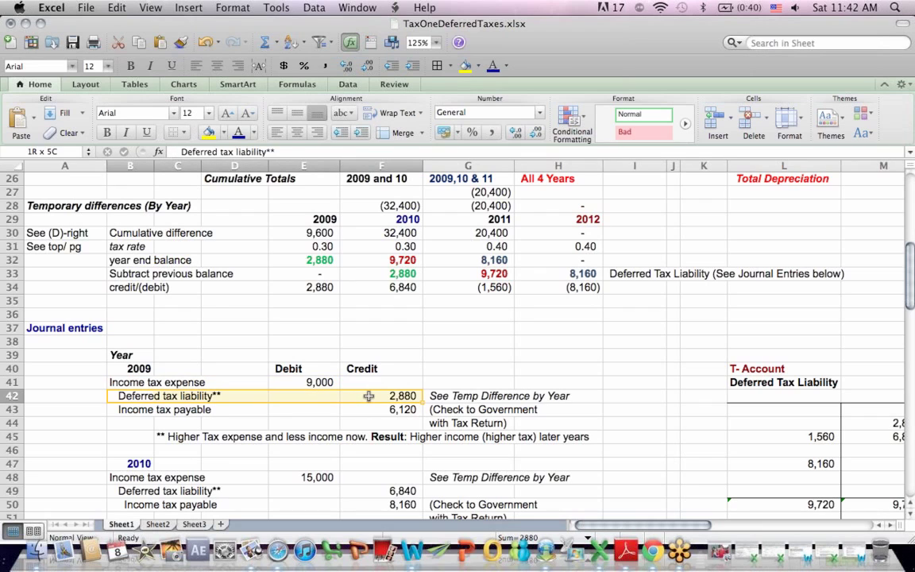
{"action": "left_click", "coordinate": [315, 286]}
{"action": "left_click", "coordinate": [346, 395]}
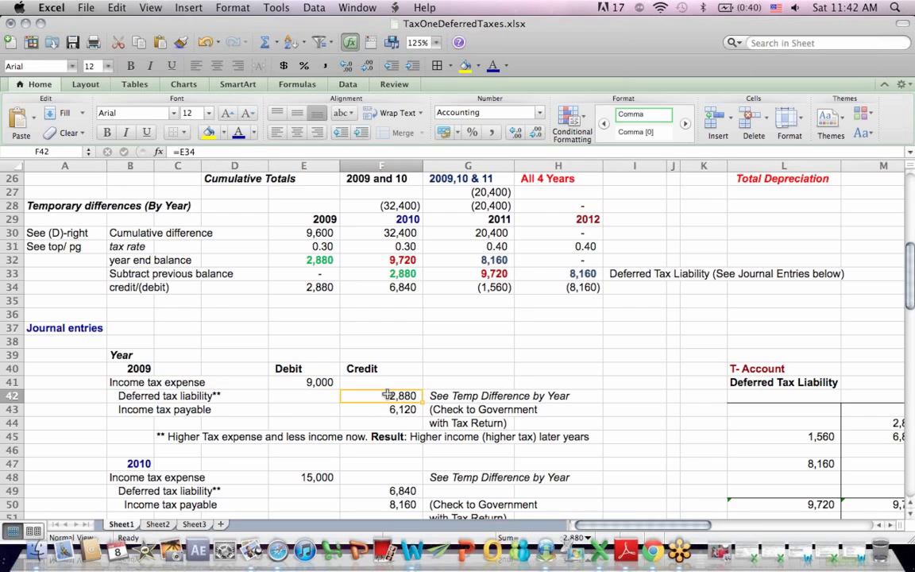
{"action": "left_click_drag", "start_coordinate": [127, 395], "coordinate": [350, 396]}
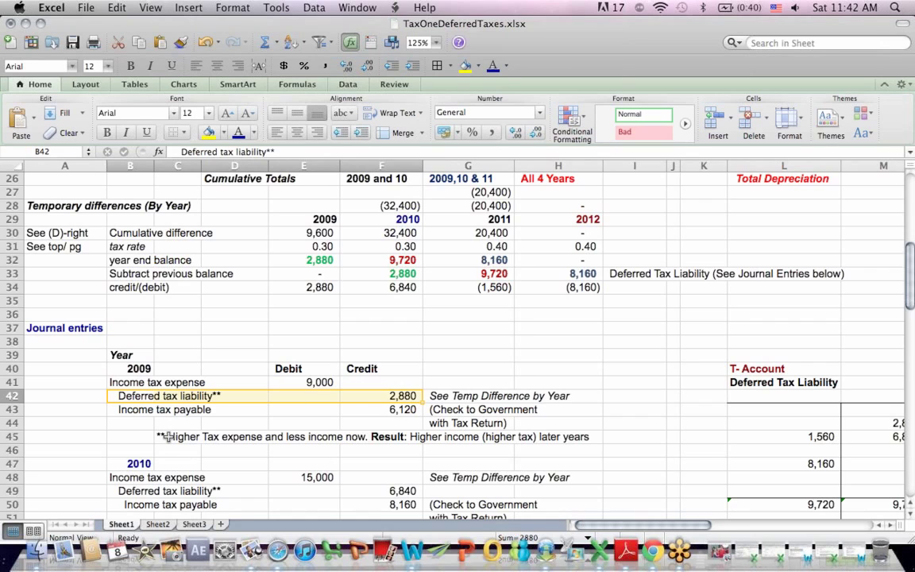
Highlight both parts of the row 45 note about higher tax expense now and higher income in later years
{"action": "left_click_drag", "start_coordinate": [166, 436], "coordinate": [346, 438]}
{"action": "left_click", "coordinate": [469, 463]}
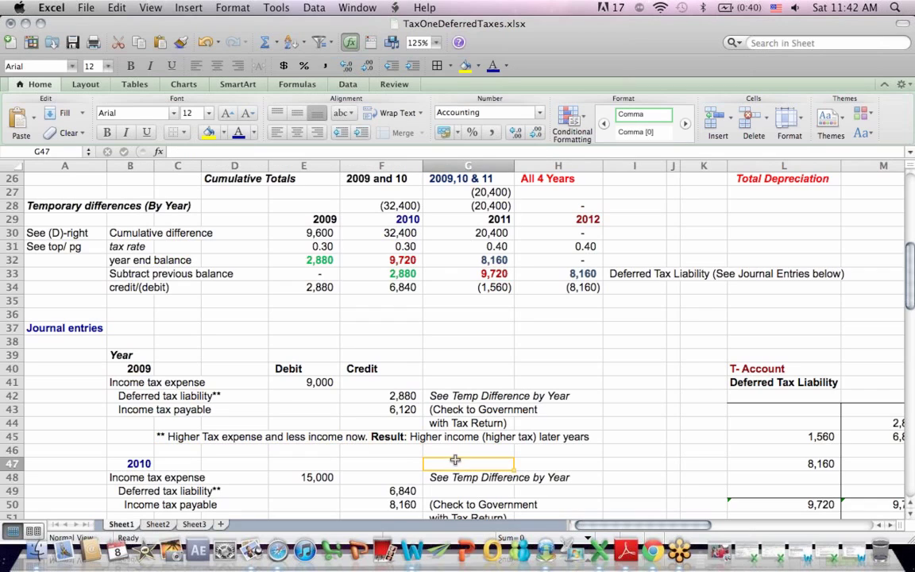
{"action": "left_click_drag", "start_coordinate": [426, 439], "coordinate": [608, 436]}
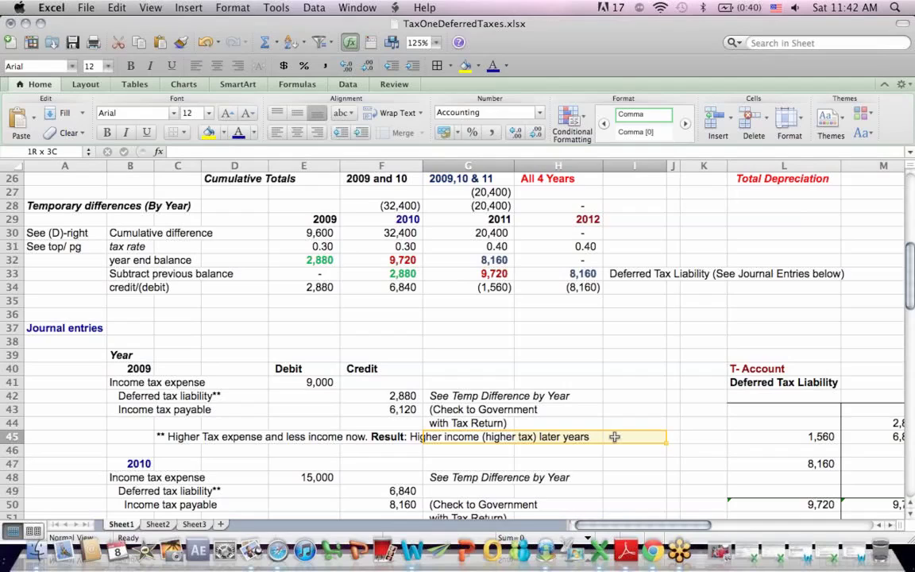
{"action": "left_click_drag", "start_coordinate": [614, 436], "coordinate": [612, 436]}
{"action": "left_click", "coordinate": [209, 436]}
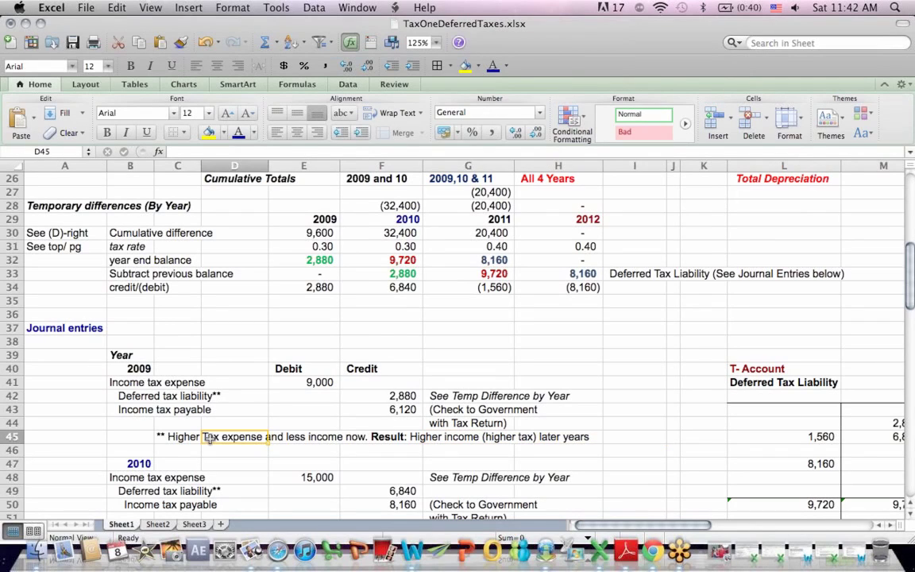
{"action": "left_click_drag", "start_coordinate": [454, 436], "coordinate": [610, 436]}
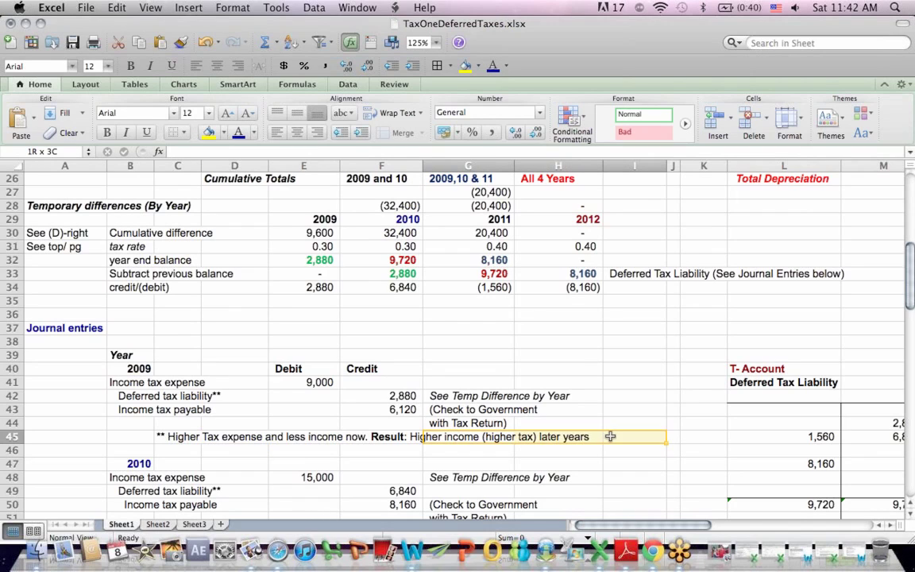
Relate the 2009 deferred tax liability line to the credit/(debit) in E34 and inspect the income tax payable formula in F43
{"action": "left_click_drag", "start_coordinate": [119, 395], "coordinate": [414, 395]}
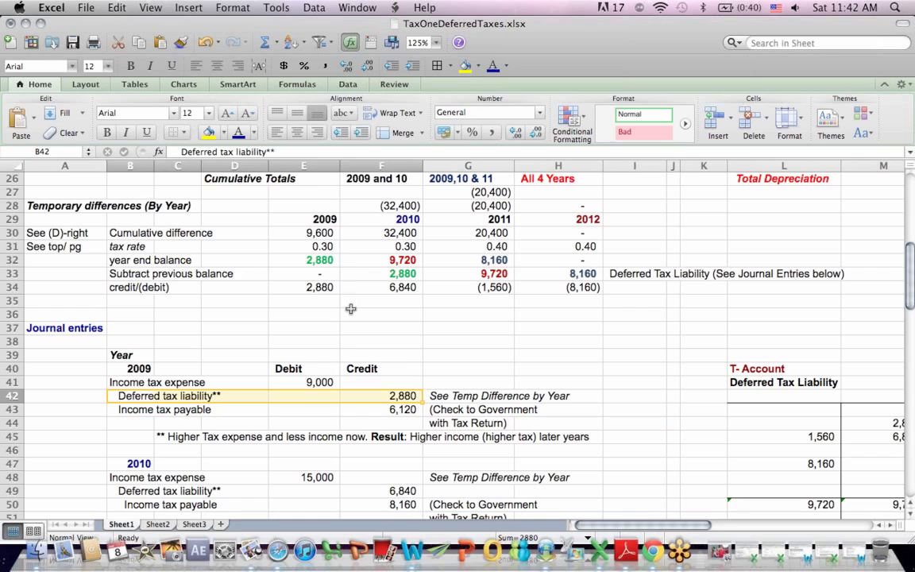
{"action": "left_click", "coordinate": [319, 287]}
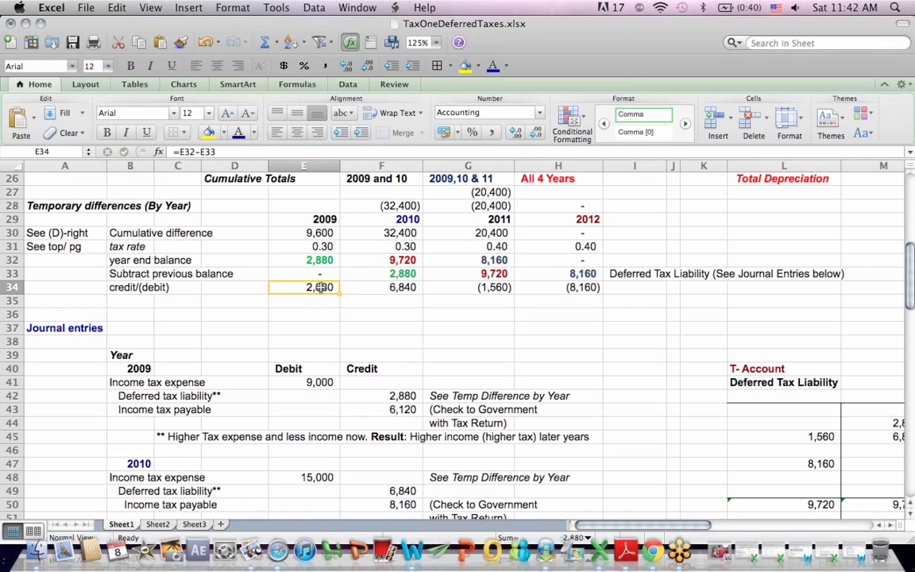
{"action": "left_click", "coordinate": [395, 409]}
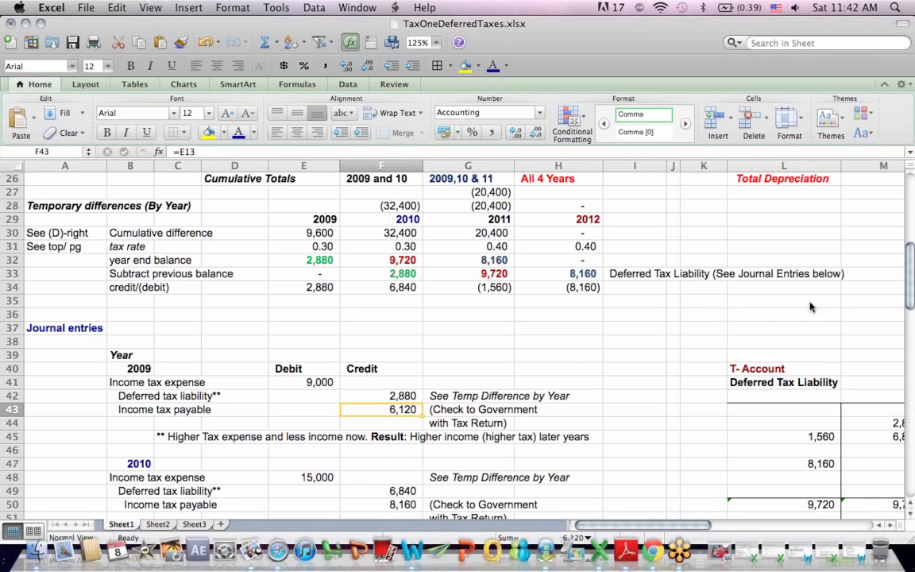
Trace the 2009 income tax payable to Tax Payable in E13 and highlight the 2009 income tax expense line in row 41
{"action": "left_click_drag", "start_coordinate": [912, 272], "coordinate": [911, 230]}
{"action": "left_click", "coordinate": [286, 245]}
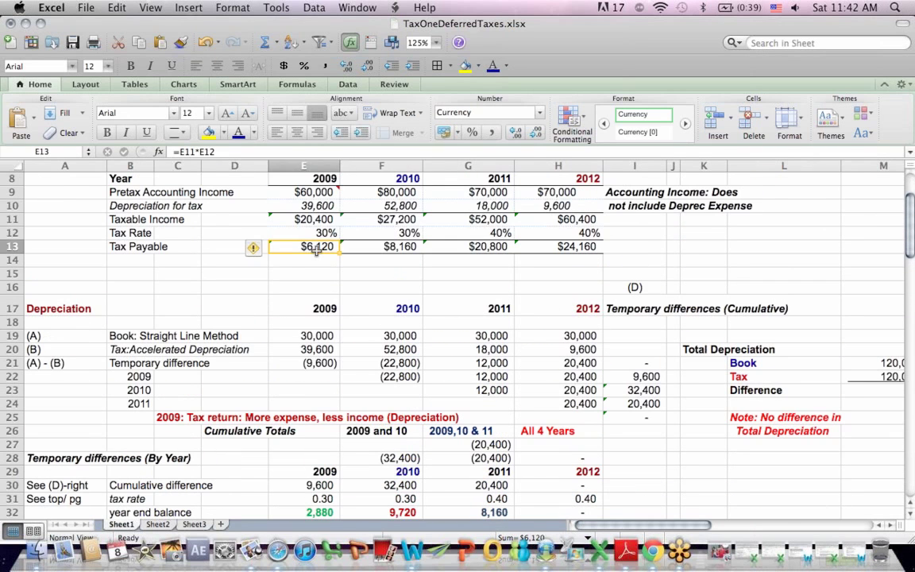
{"action": "left_click", "coordinate": [114, 248]}
{"action": "left_click_drag", "start_coordinate": [912, 193], "coordinate": [912, 237]}
{"action": "left_click_drag", "start_coordinate": [316, 408], "coordinate": [113, 415]}
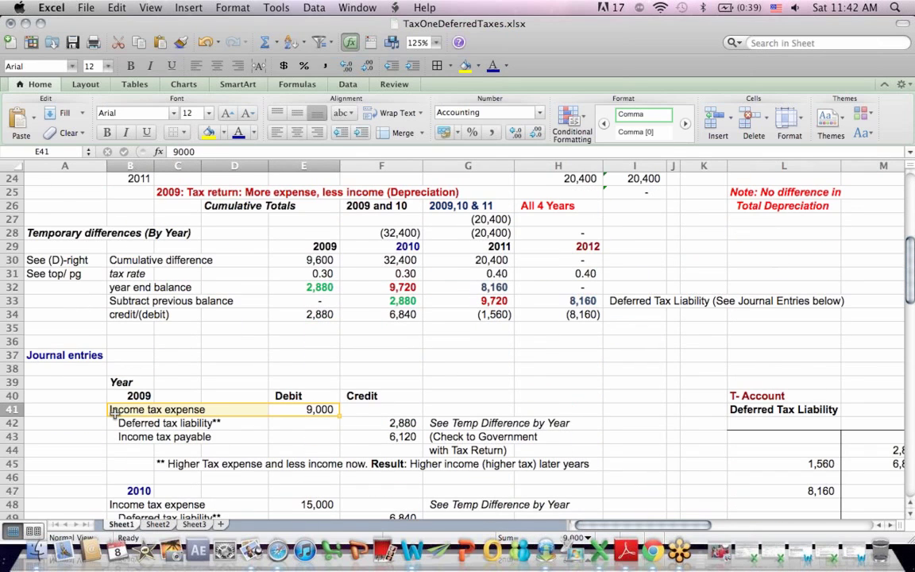
{"action": "left_click", "coordinate": [461, 356]}
Highlight the 2010 deferred tax liability line and trace its credit in F49 to the credit/(debit) in F34
{"action": "left_click_drag", "start_coordinate": [911, 251], "coordinate": [911, 267]}
{"action": "left_click_drag", "start_coordinate": [172, 409], "coordinate": [404, 407]}
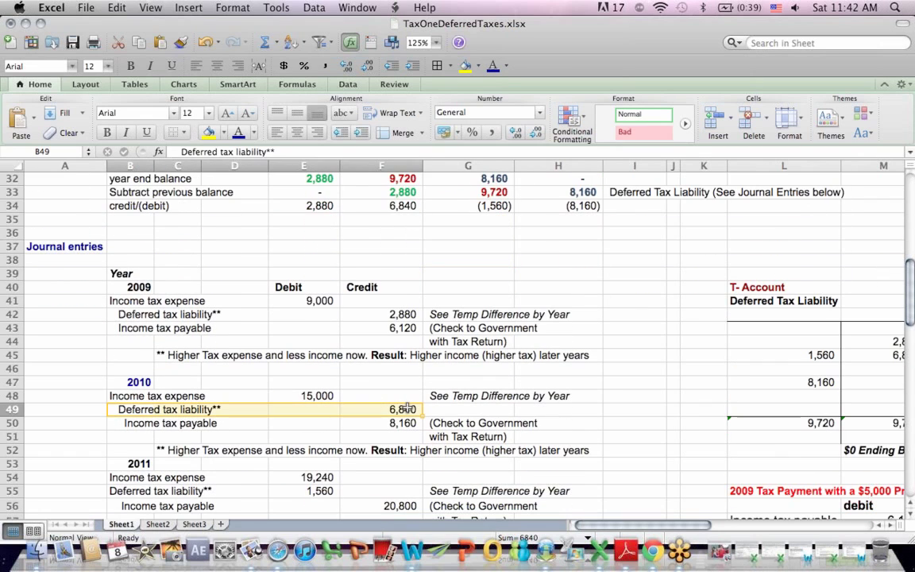
{"action": "left_click", "coordinate": [405, 407]}
{"action": "left_click", "coordinate": [407, 204]}
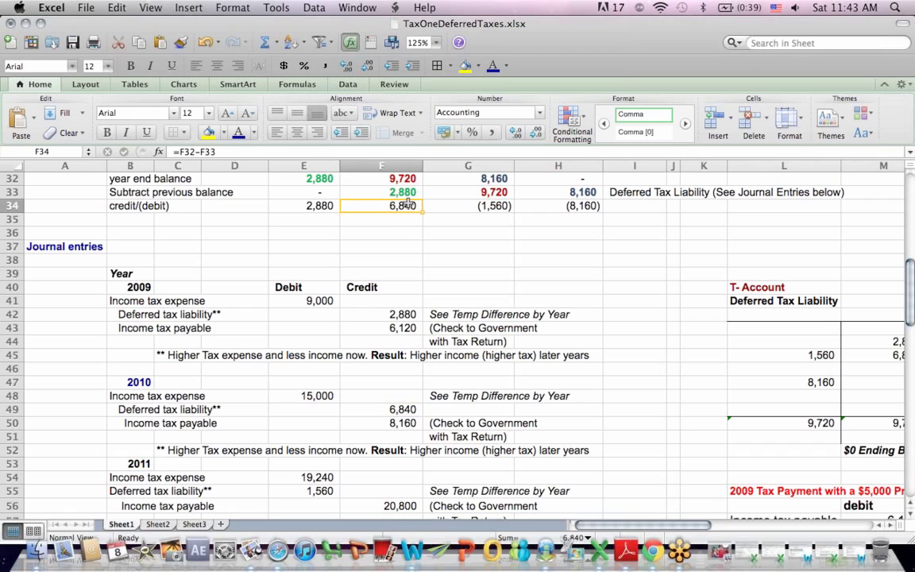
{"action": "left_click", "coordinate": [395, 408]}
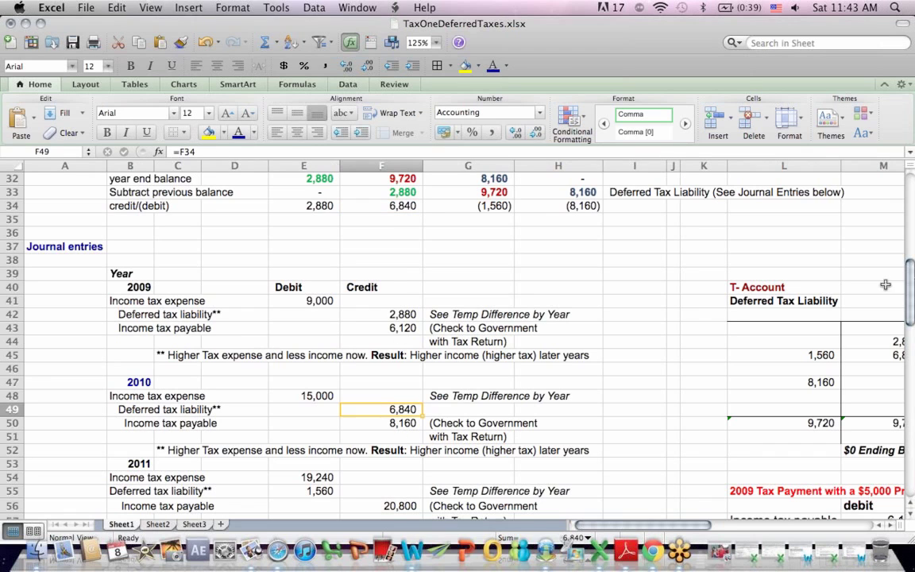
Inspect the 2010 Tax Payable in F13 and highlight the remaining lines of the 2010 journal entry
{"action": "left_click_drag", "start_coordinate": [912, 280], "coordinate": [912, 222]}
{"action": "left_click", "coordinate": [379, 219]}
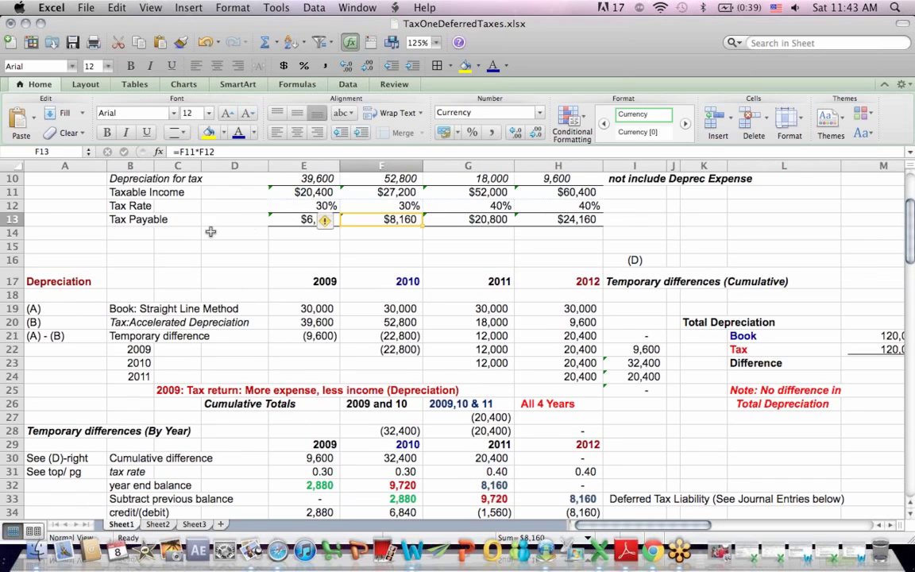
{"action": "left_click", "coordinate": [123, 224]}
{"action": "left_click_drag", "start_coordinate": [912, 208], "coordinate": [912, 263]}
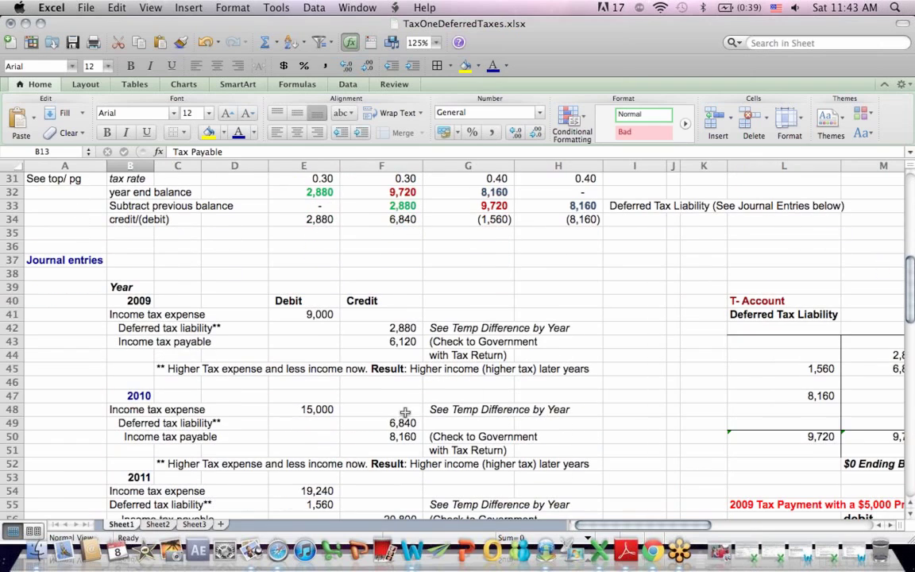
{"action": "left_click_drag", "start_coordinate": [111, 409], "coordinate": [322, 406]}
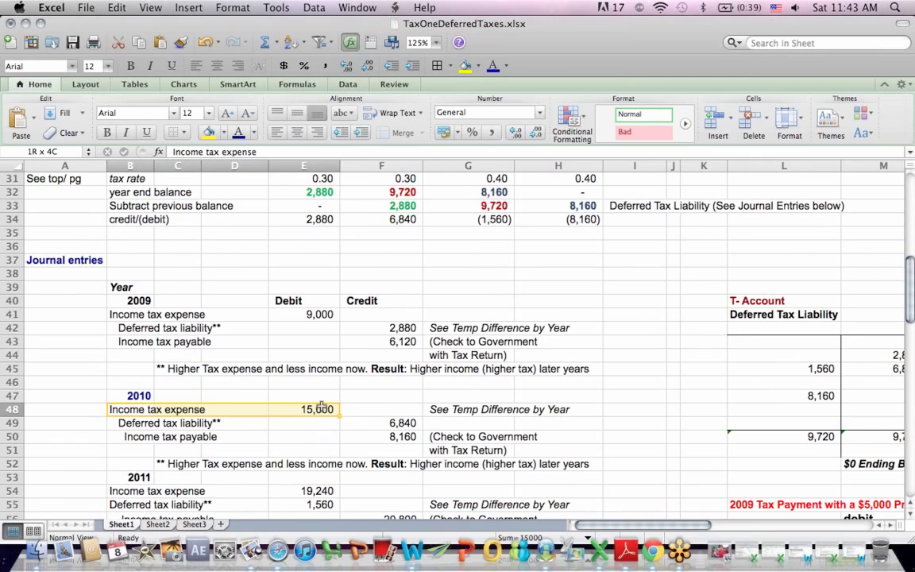
{"action": "left_click_drag", "start_coordinate": [118, 424], "coordinate": [377, 433]}
{"action": "left_click", "coordinate": [756, 246]}
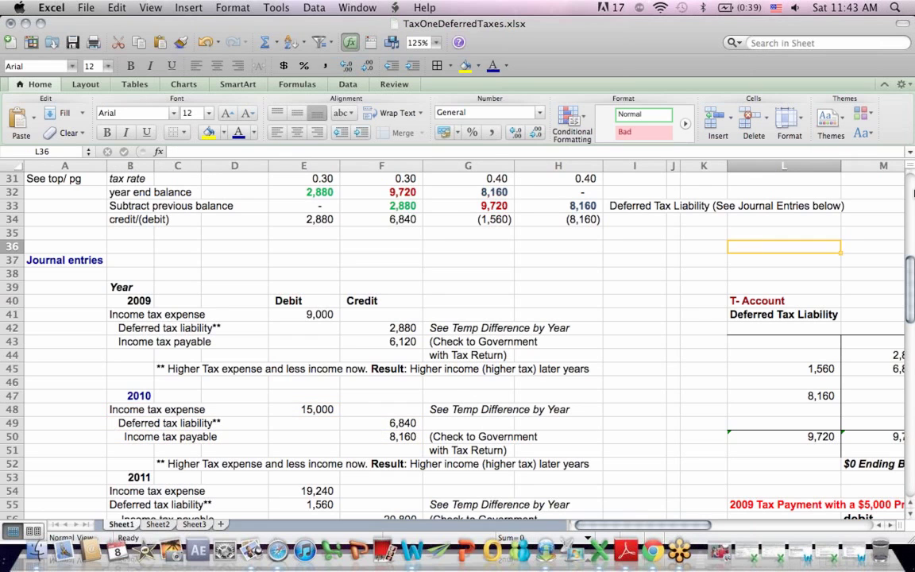
Compare the 2011 and 2012 accelerated tax depreciation in G20:H20 with the straight-line book depreciation in G19:H19
{"action": "left_click_drag", "start_coordinate": [910, 264], "coordinate": [910, 195]}
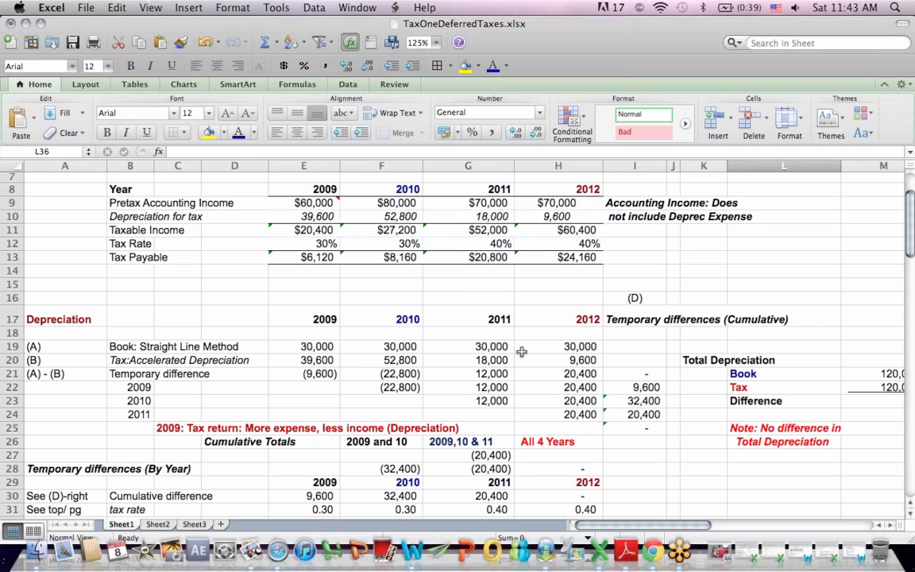
{"action": "left_click_drag", "start_coordinate": [465, 360], "coordinate": [577, 361]}
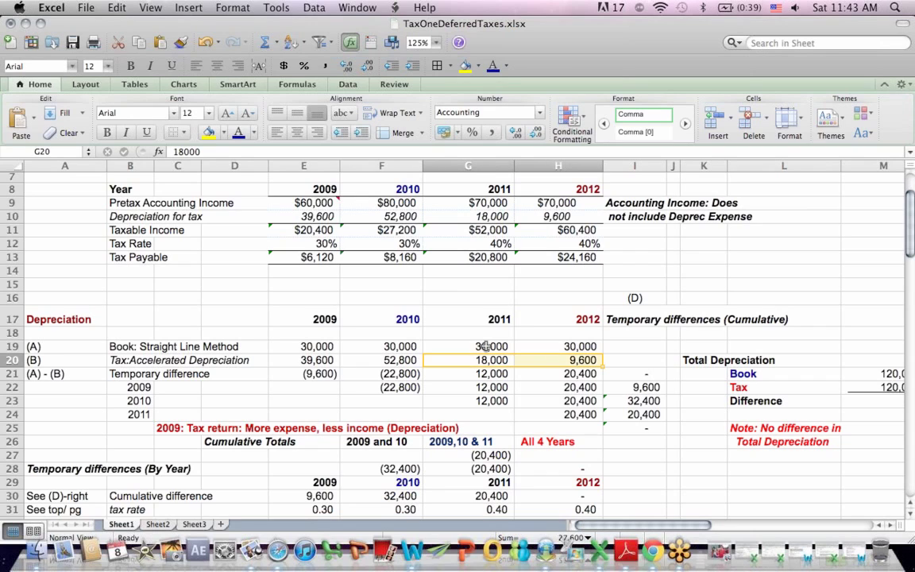
{"action": "left_click_drag", "start_coordinate": [488, 346], "coordinate": [594, 346]}
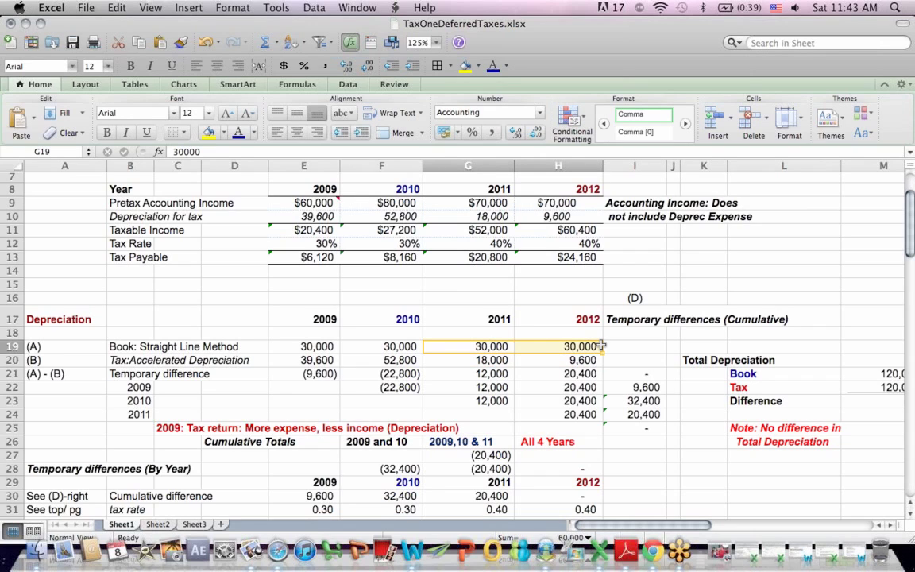
{"action": "left_click_drag", "start_coordinate": [560, 360], "coordinate": [455, 363]}
Highlight the deferred tax liability and income tax payable lines in the 2011 and 2012 journal entries
{"action": "left_click_drag", "start_coordinate": [910, 203], "coordinate": [910, 310]}
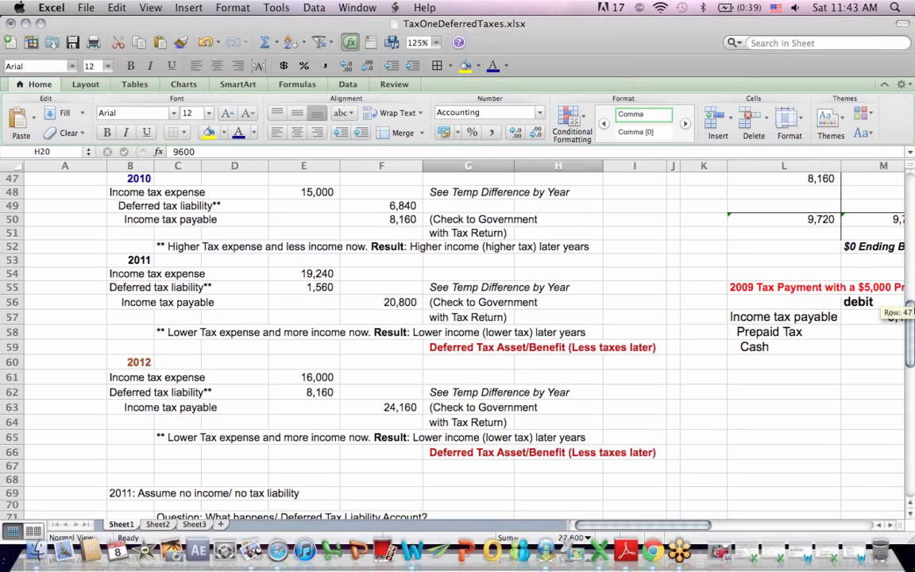
{"action": "left_click_drag", "start_coordinate": [307, 285], "coordinate": [107, 291]}
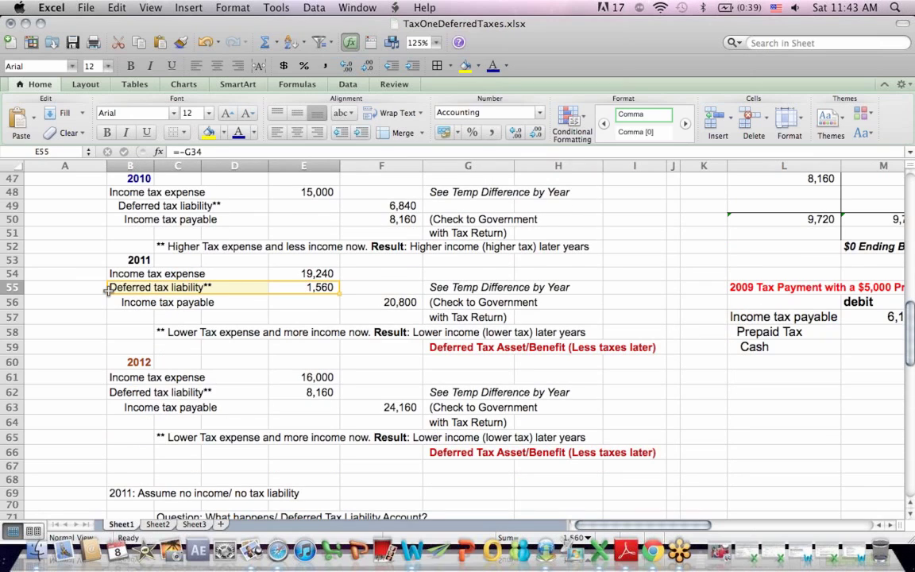
{"action": "left_click", "coordinate": [298, 392]}
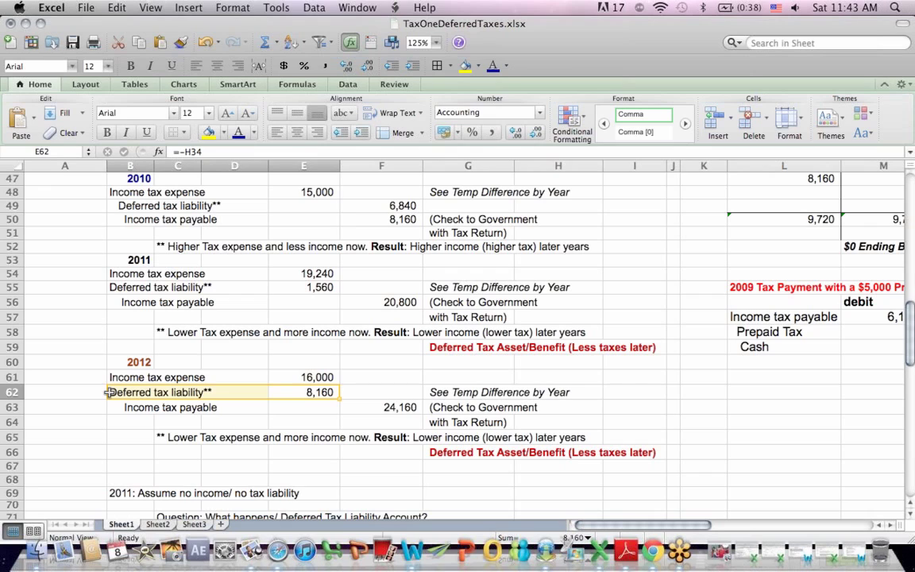
{"action": "left_click", "coordinate": [356, 305]}
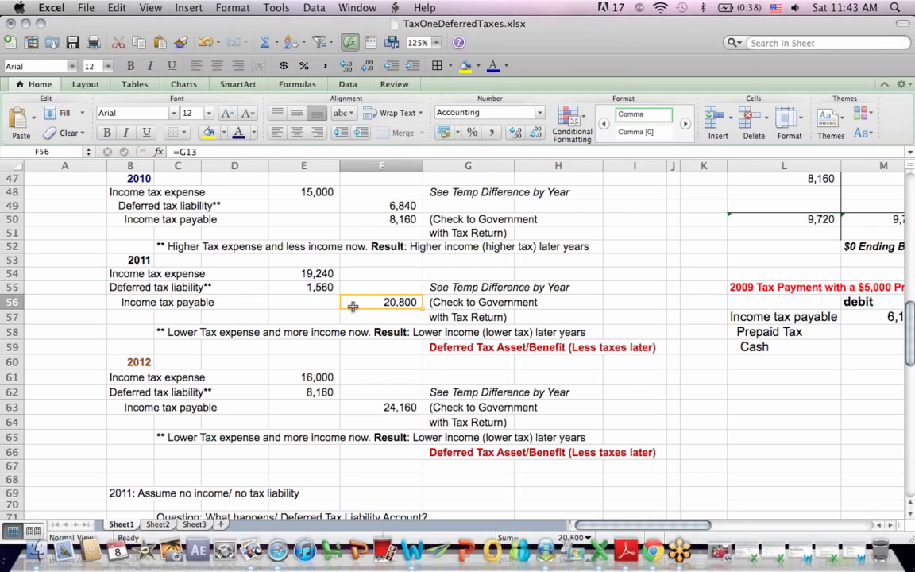
{"action": "left_click_drag", "start_coordinate": [131, 303], "coordinate": [472, 321]}
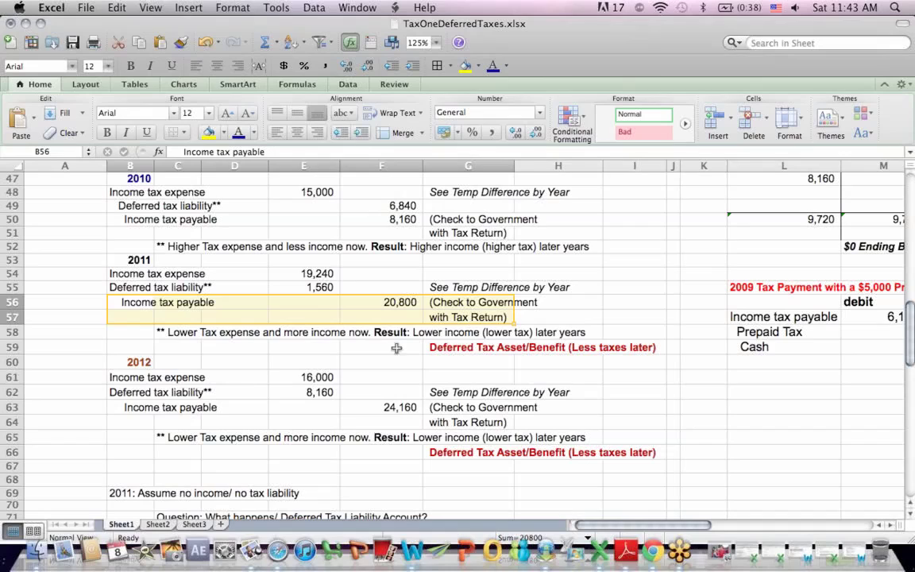
{"action": "left_click_drag", "start_coordinate": [127, 408], "coordinate": [550, 419]}
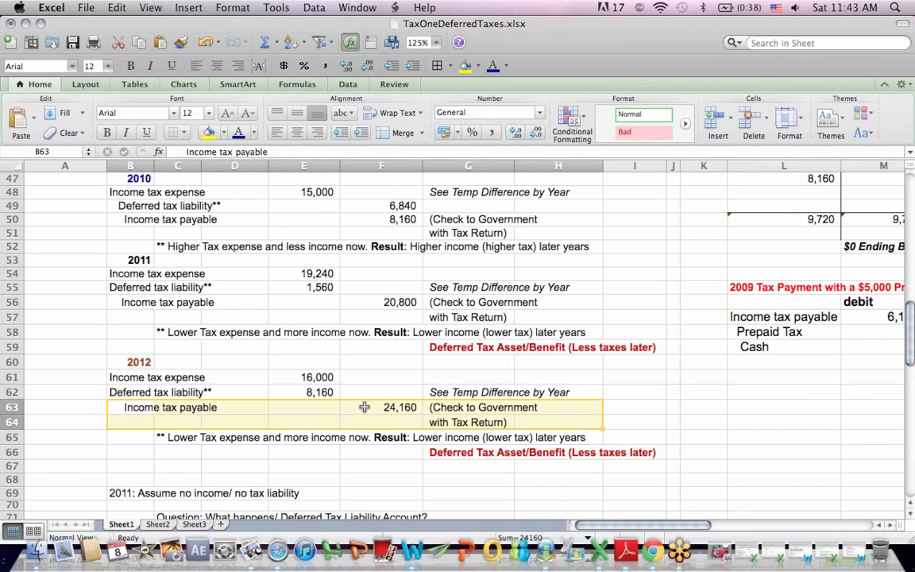
Contrast the deferred tax liability debits in the 2012 and 2011 entries with the 2010 credit in row 49
{"action": "left_click_drag", "start_coordinate": [308, 391], "coordinate": [99, 388]}
{"action": "left_click_drag", "start_coordinate": [316, 287], "coordinate": [116, 287]}
{"action": "left_click_drag", "start_coordinate": [121, 205], "coordinate": [426, 205]}
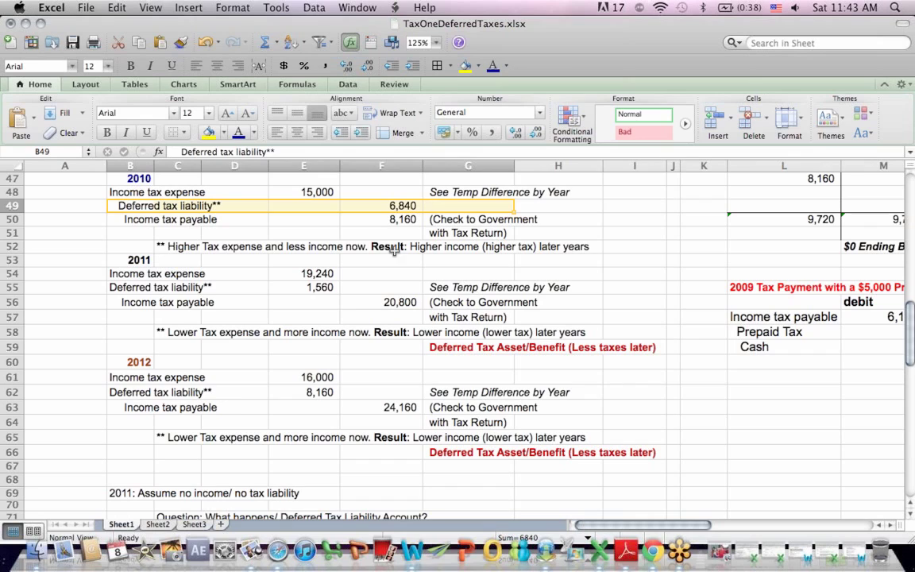
{"action": "left_click", "coordinate": [118, 288]}
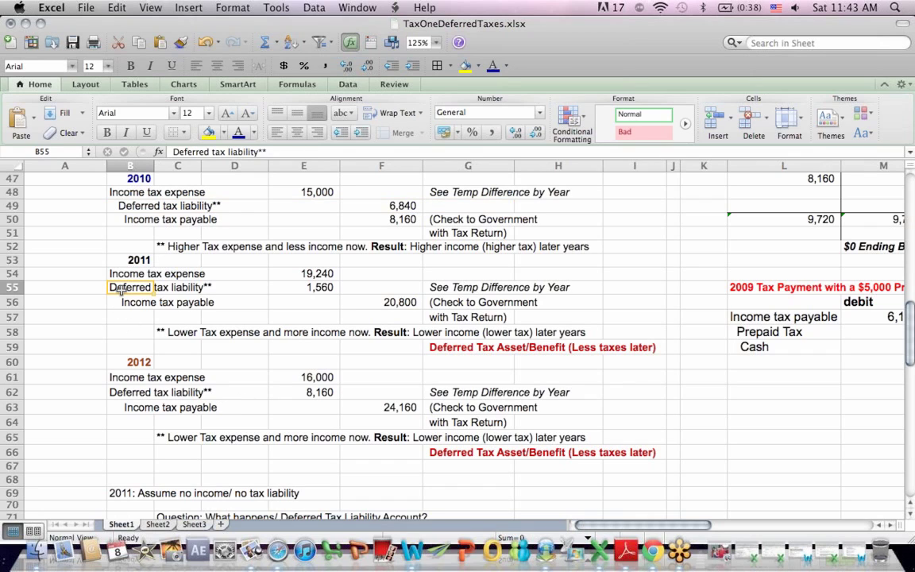
Highlight the row 58 note about lower tax expense now and the Deferred Tax Asset/Benefit note in row 66
{"action": "left_click", "coordinate": [145, 326]}
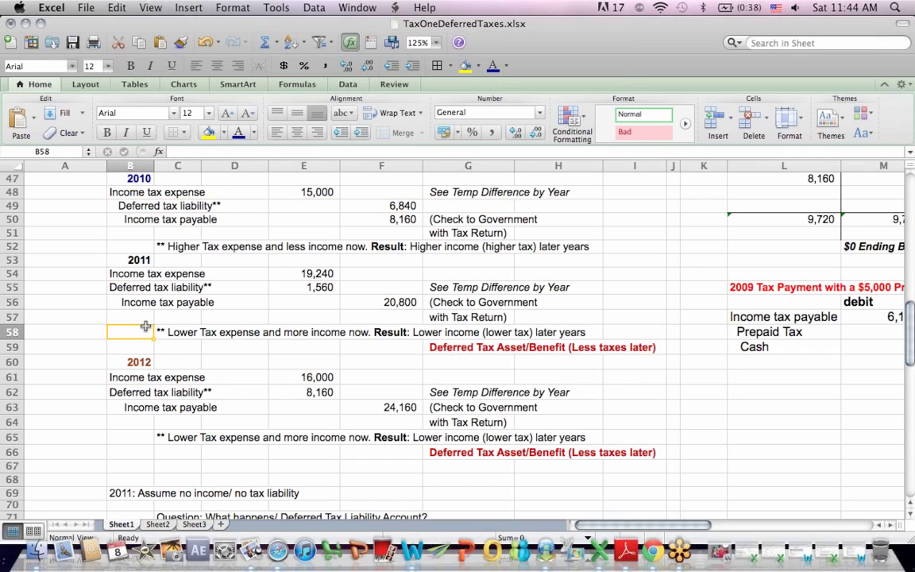
{"action": "left_click", "coordinate": [195, 334]}
{"action": "left_click_drag", "start_coordinate": [197, 334], "coordinate": [371, 335]}
{"action": "left_click_drag", "start_coordinate": [429, 334], "coordinate": [450, 367]}
{"action": "left_click_drag", "start_coordinate": [587, 453], "coordinate": [402, 453]}
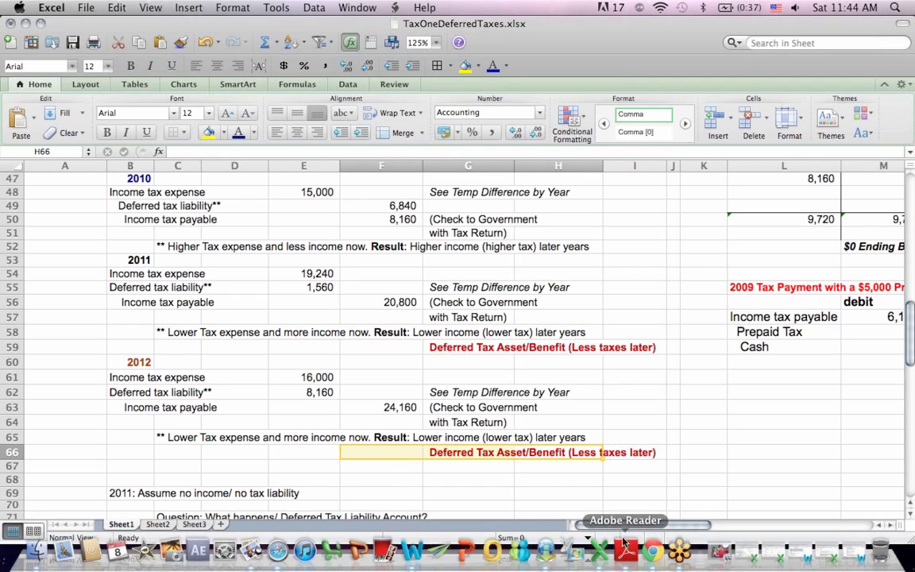
Highlight the credits in M44:M45 and the debits in L45:L47 of the Deferred Tax Liability T-account
{"action": "left_click_drag", "start_coordinate": [596, 525], "coordinate": [644, 529]}
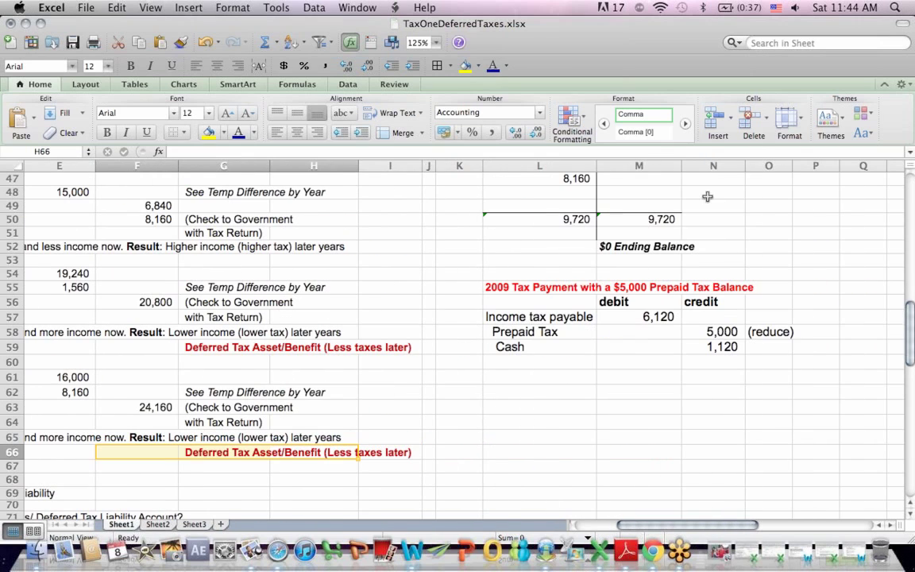
{"action": "left_click", "coordinate": [688, 190]}
{"action": "key", "text": "Up"}
{"action": "key", "text": "Up"}
{"action": "key", "text": "Up"}
{"action": "key", "text": "Up"}
{"action": "key", "text": "Up"}
{"action": "key", "text": "Up"}
{"action": "key", "text": "Up"}
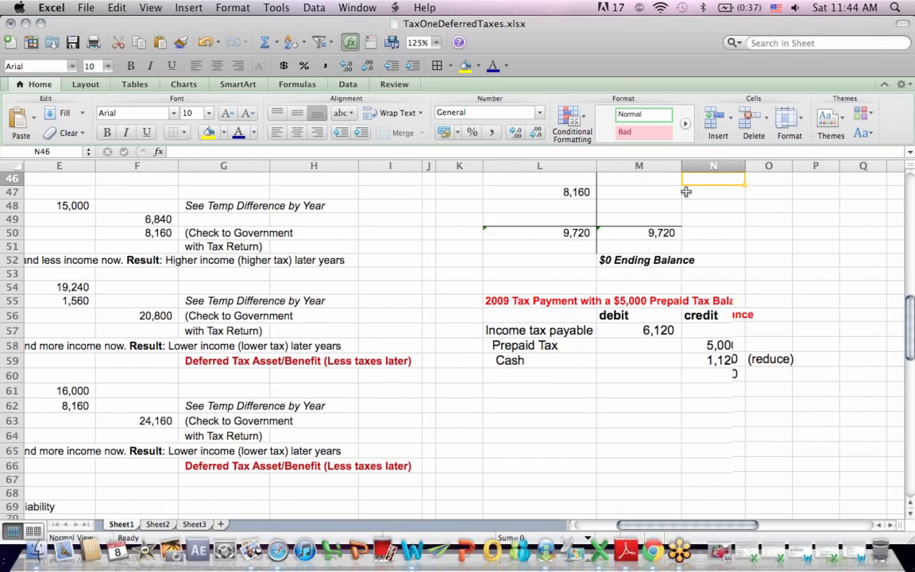
{"action": "key", "text": "Up"}
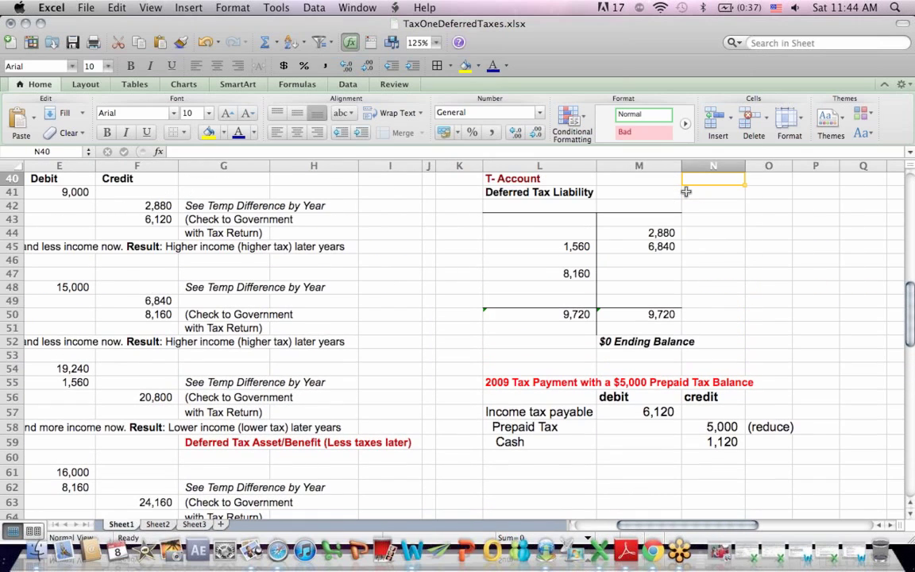
{"action": "left_click_drag", "start_coordinate": [658, 233], "coordinate": [630, 249]}
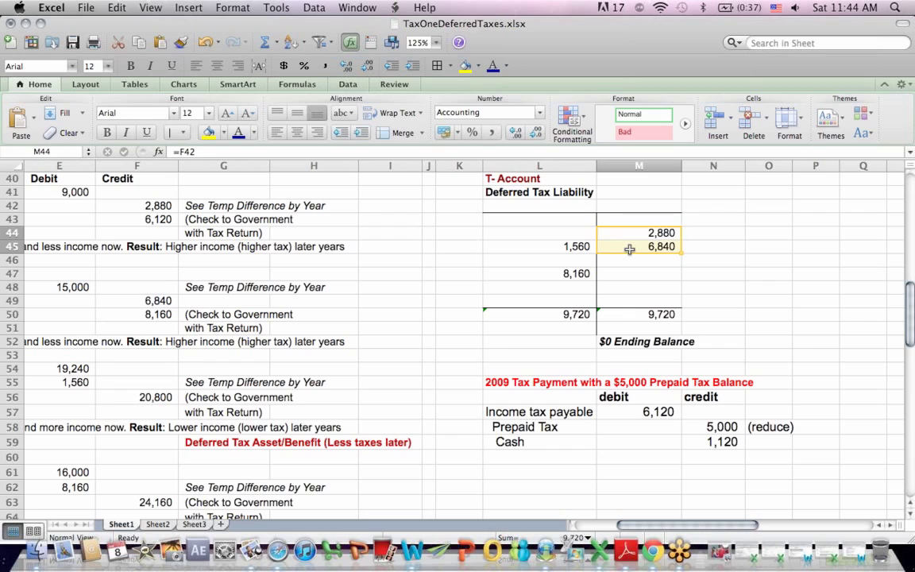
{"action": "left_click_drag", "start_coordinate": [530, 246], "coordinate": [524, 287]}
{"action": "left_click_drag", "start_coordinate": [659, 232], "coordinate": [664, 257]}
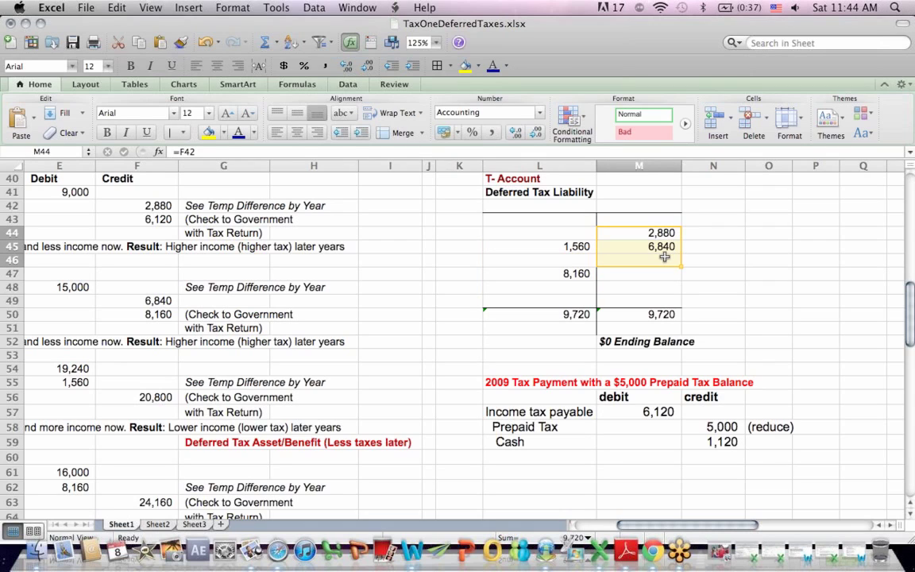
{"action": "left_click_drag", "start_coordinate": [550, 242], "coordinate": [547, 288]}
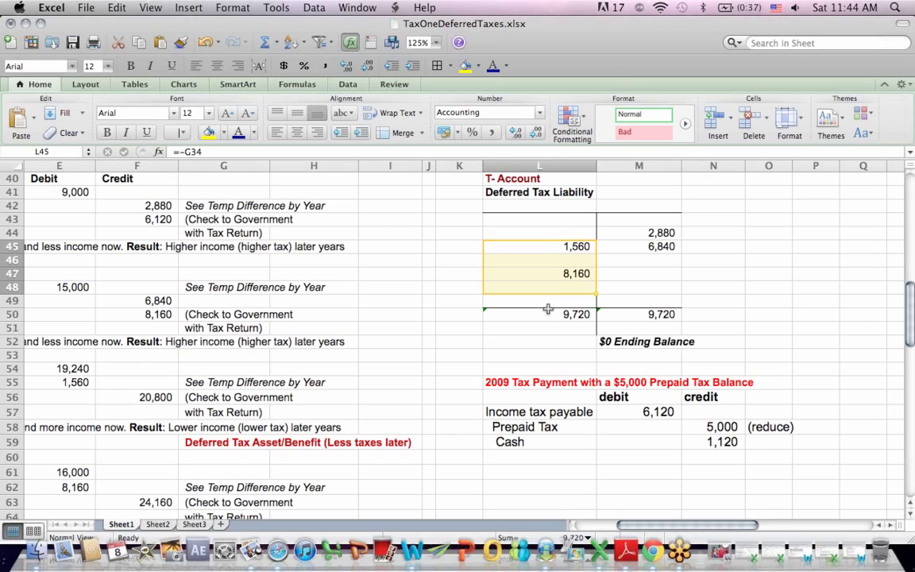
Inspect the credit total in M50 and the debit total in L50 of the T-account
{"action": "left_click", "coordinate": [589, 322]}
{"action": "left_click", "coordinate": [605, 312]}
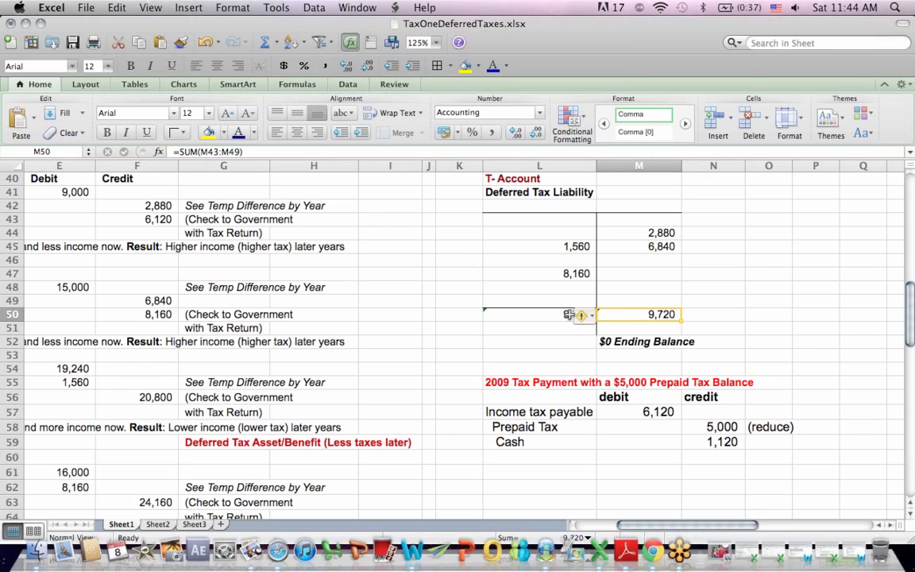
{"action": "left_click", "coordinate": [551, 317]}
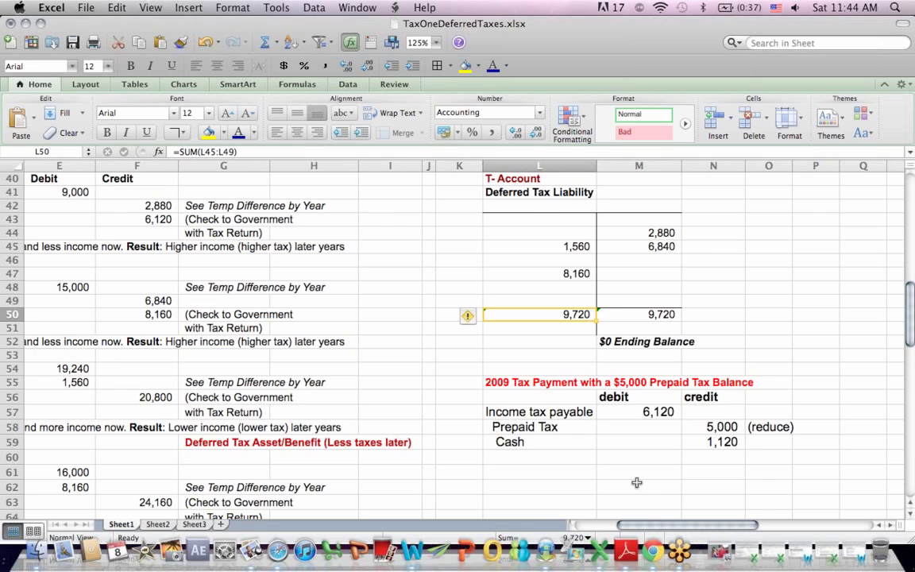
Switch to Chrome and review the upcoming live chats page, including how they work, the cost and the course dates
{"action": "left_click", "coordinate": [654, 563]}
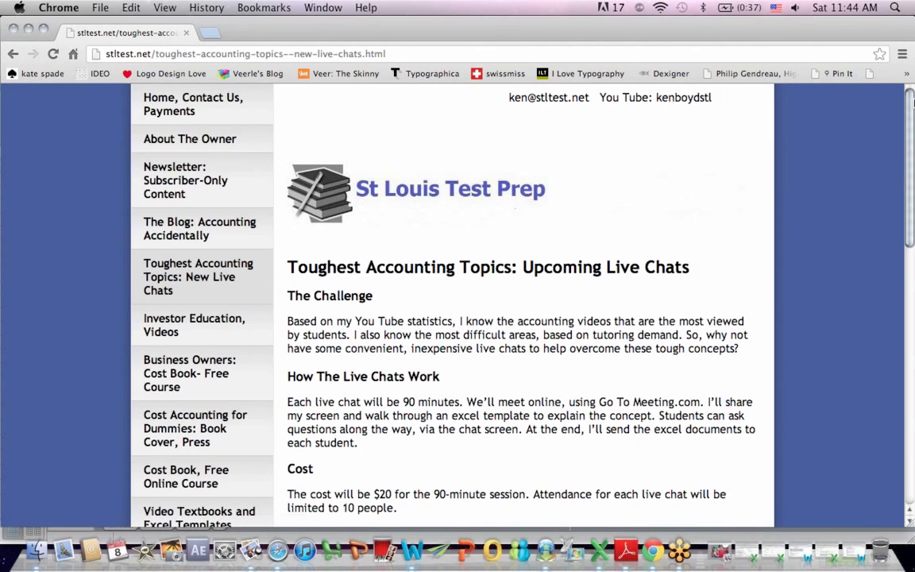
{"action": "scroll", "coordinate": [911, 98], "scroll_direction": "down", "scroll_amount": 3}
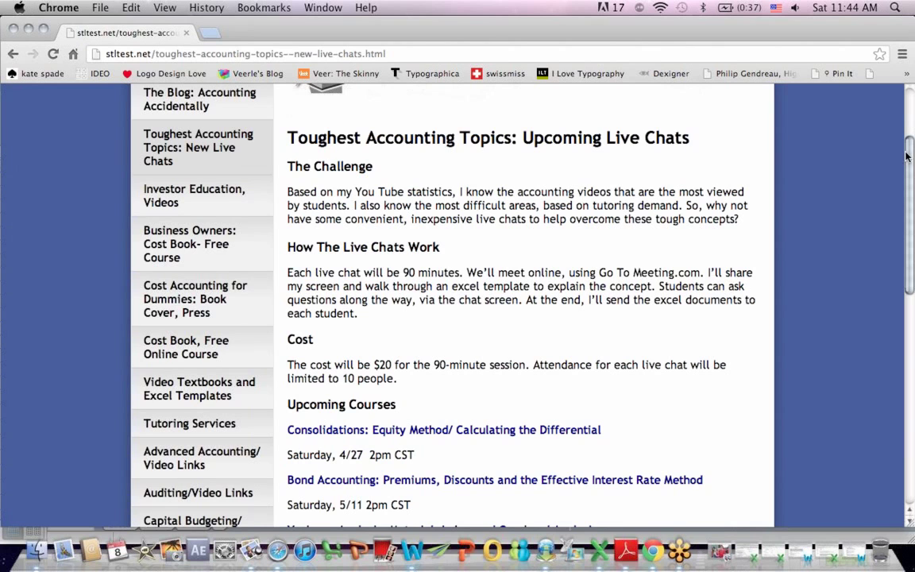
{"action": "scroll", "coordinate": [911, 151], "scroll_direction": "down", "scroll_amount": 6}
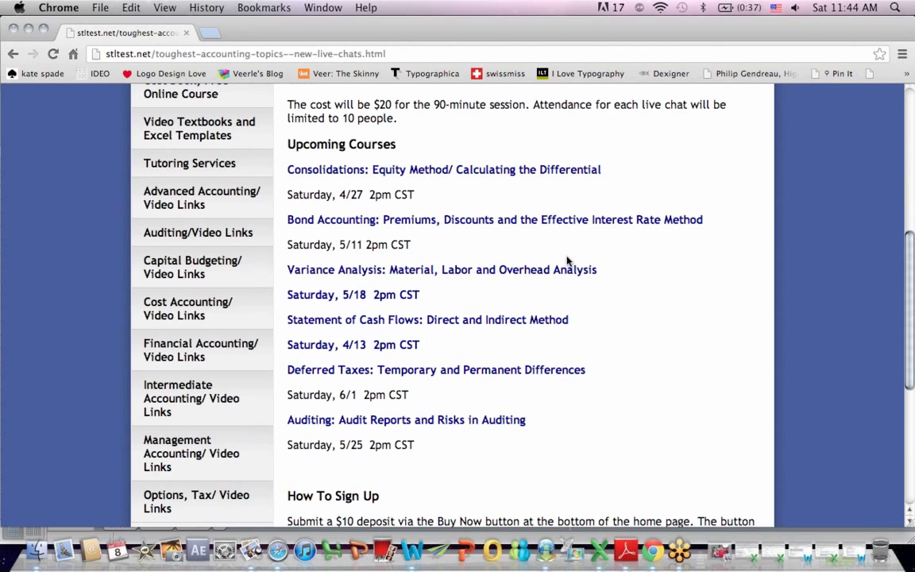
{"action": "left_click_drag", "start_coordinate": [912, 251], "coordinate": [911, 160]}
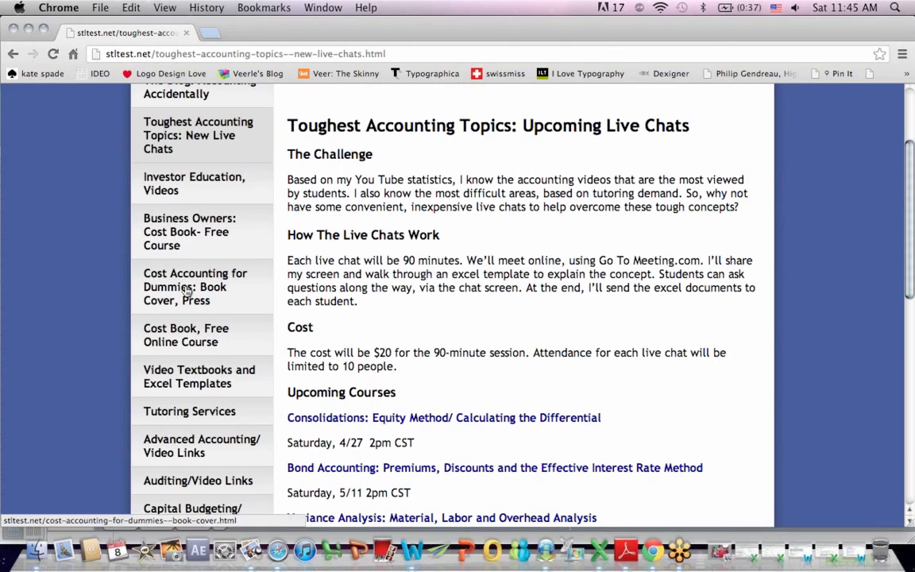
Open the free online cost course page, followed by the Cost Accounting for Dummies page, and view the book cover
{"action": "left_click", "coordinate": [192, 335]}
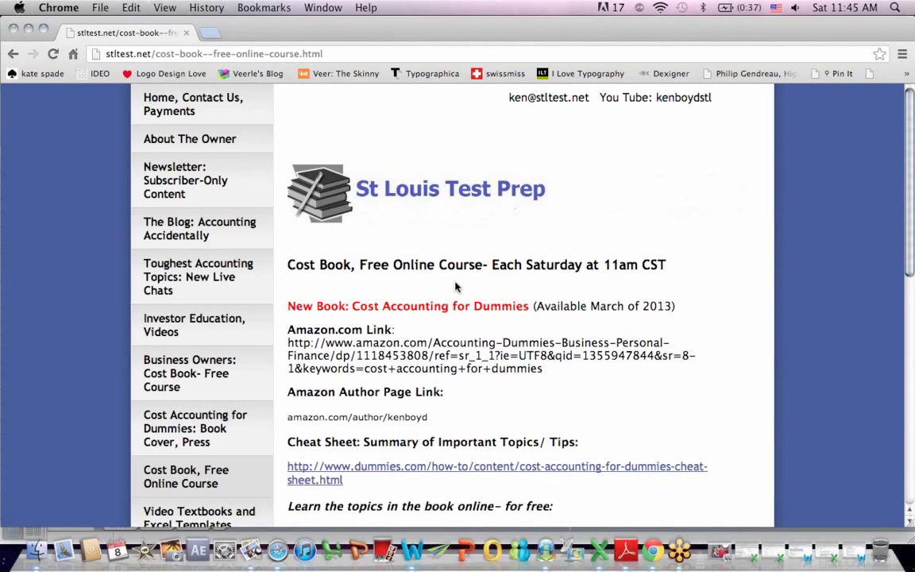
{"action": "left_click", "coordinate": [169, 430]}
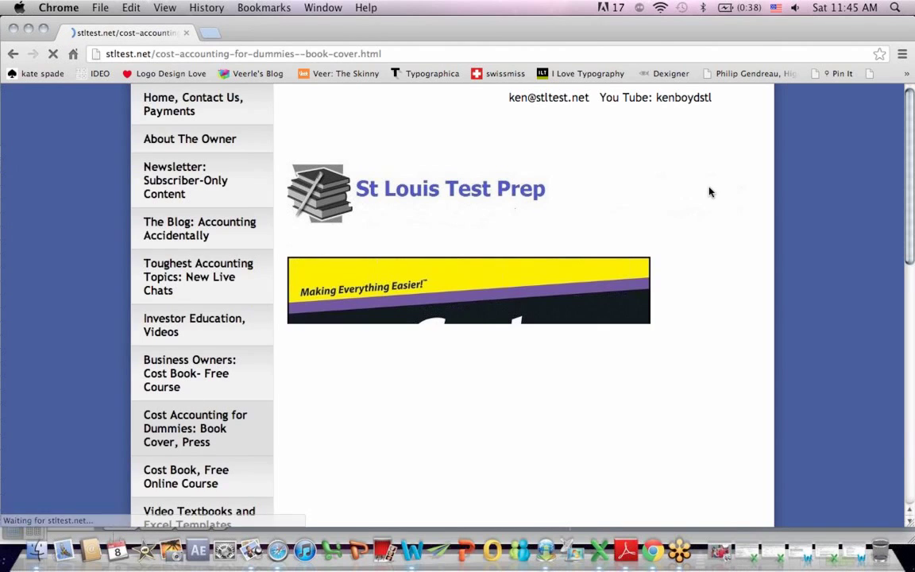
{"action": "scroll", "coordinate": [911, 147], "scroll_direction": "down", "scroll_amount": 3}
{"action": "left_click_drag", "start_coordinate": [911, 155], "coordinate": [912, 197]}
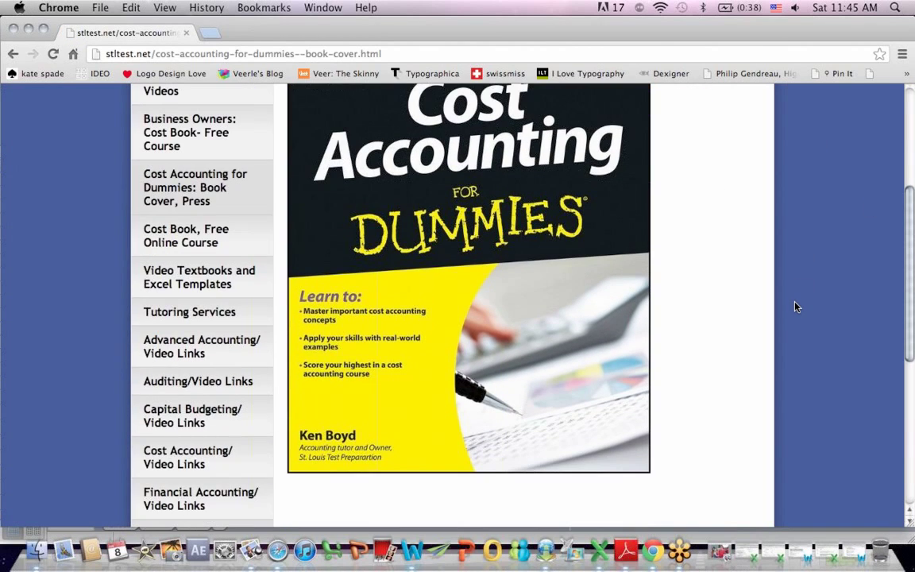